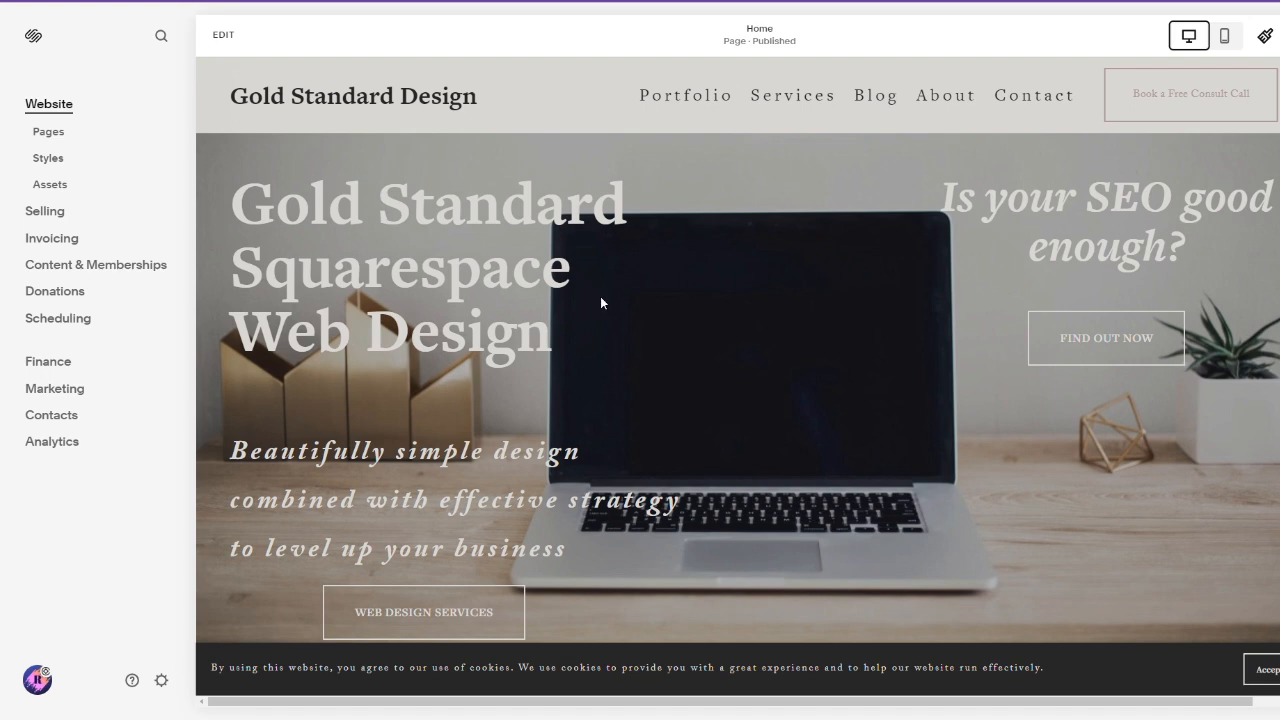
Step: Start a new downloadable product in the store's product list
left_click(60, 212)
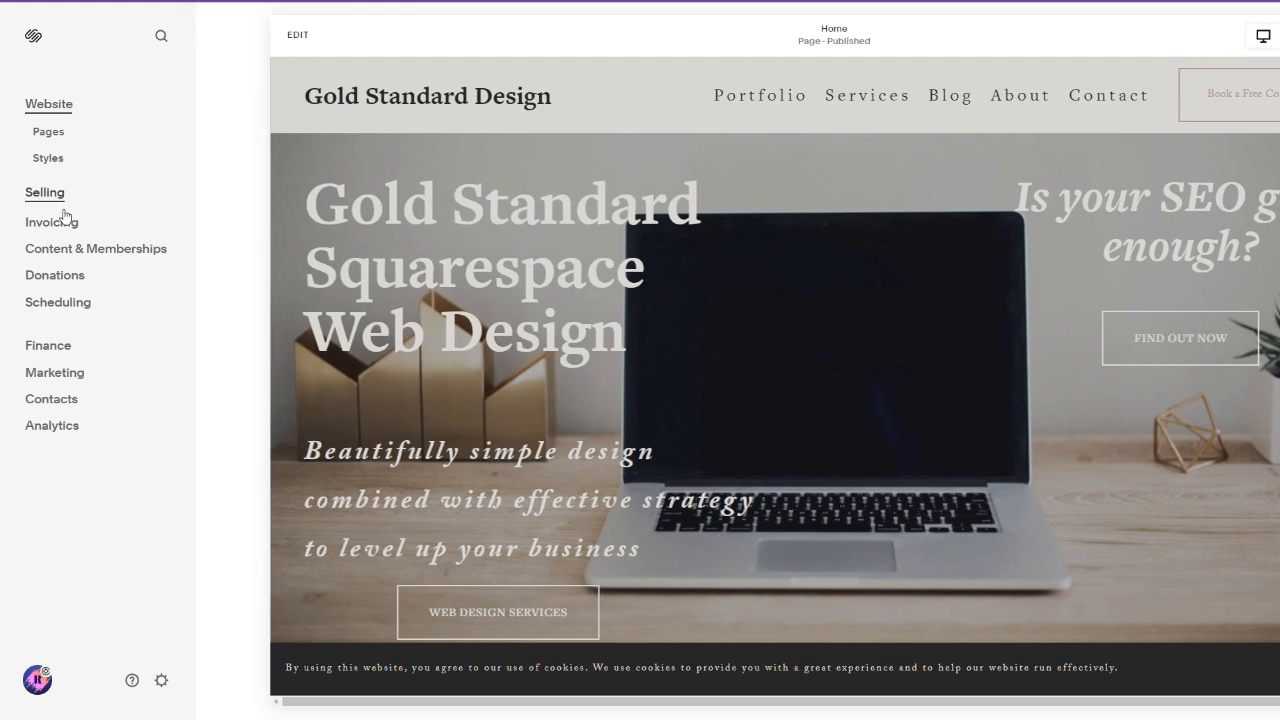
left_click(56, 159)
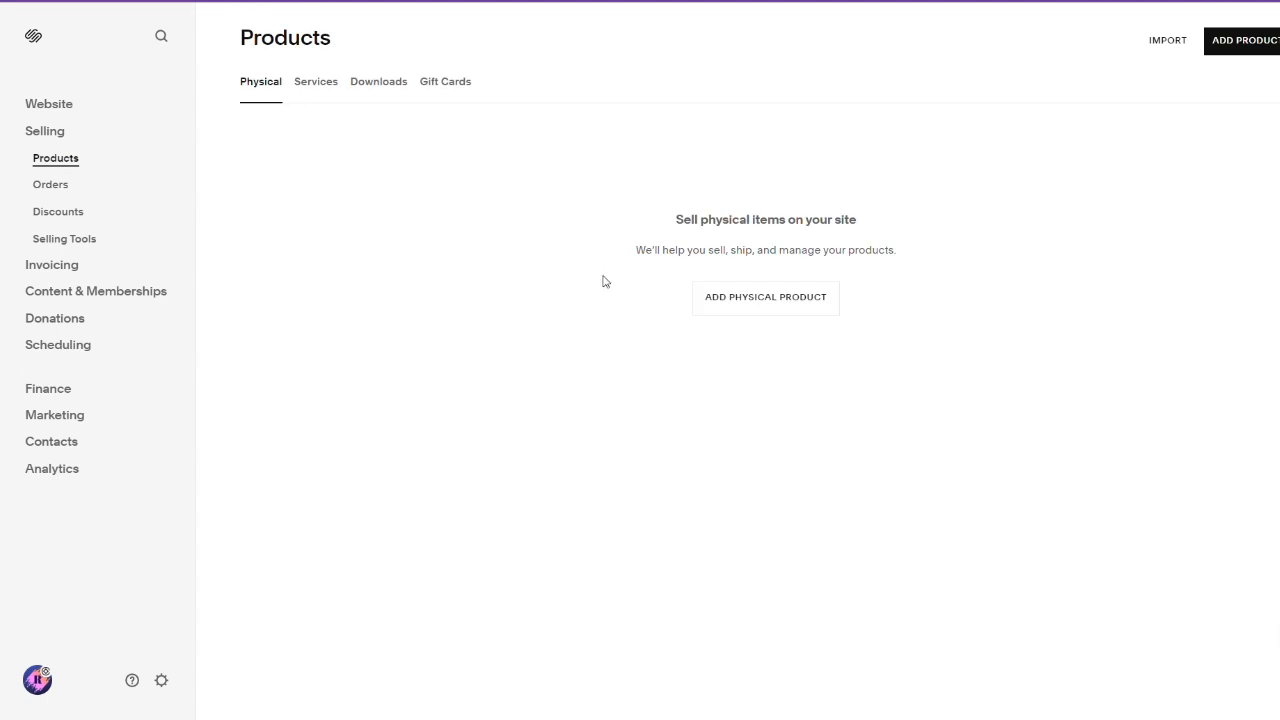
left_click(392, 97)
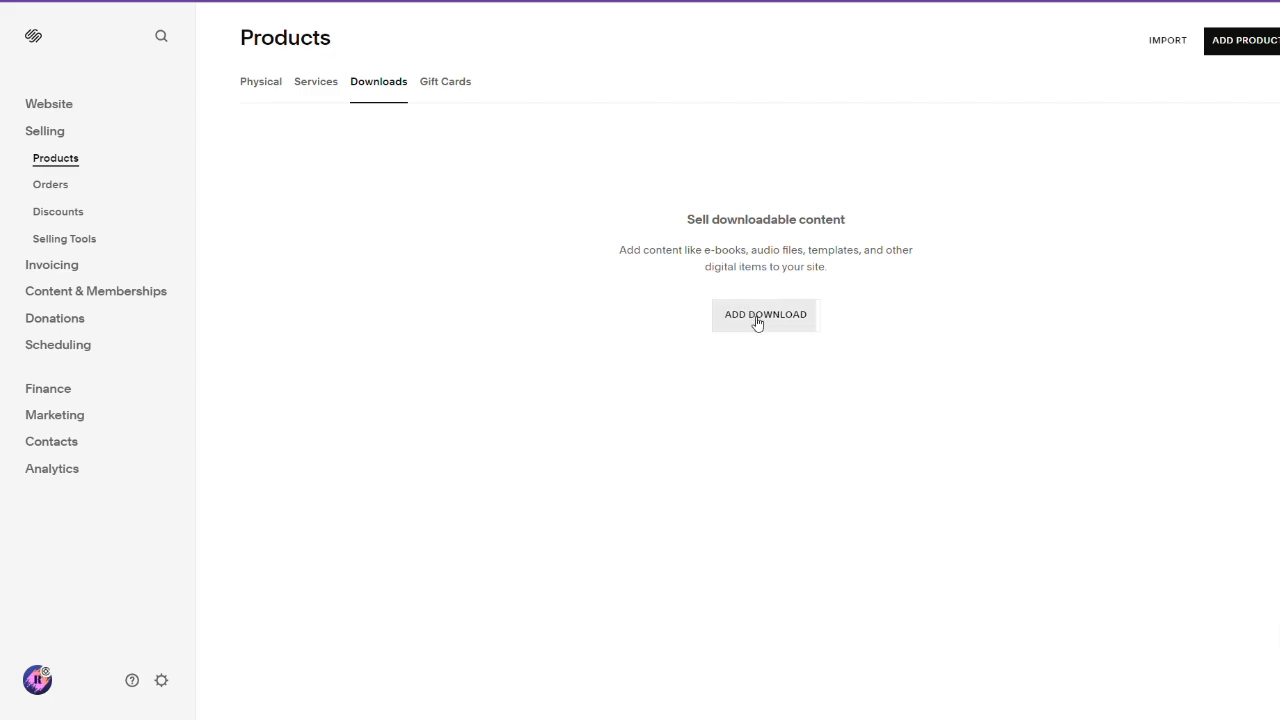
left_click(756, 320)
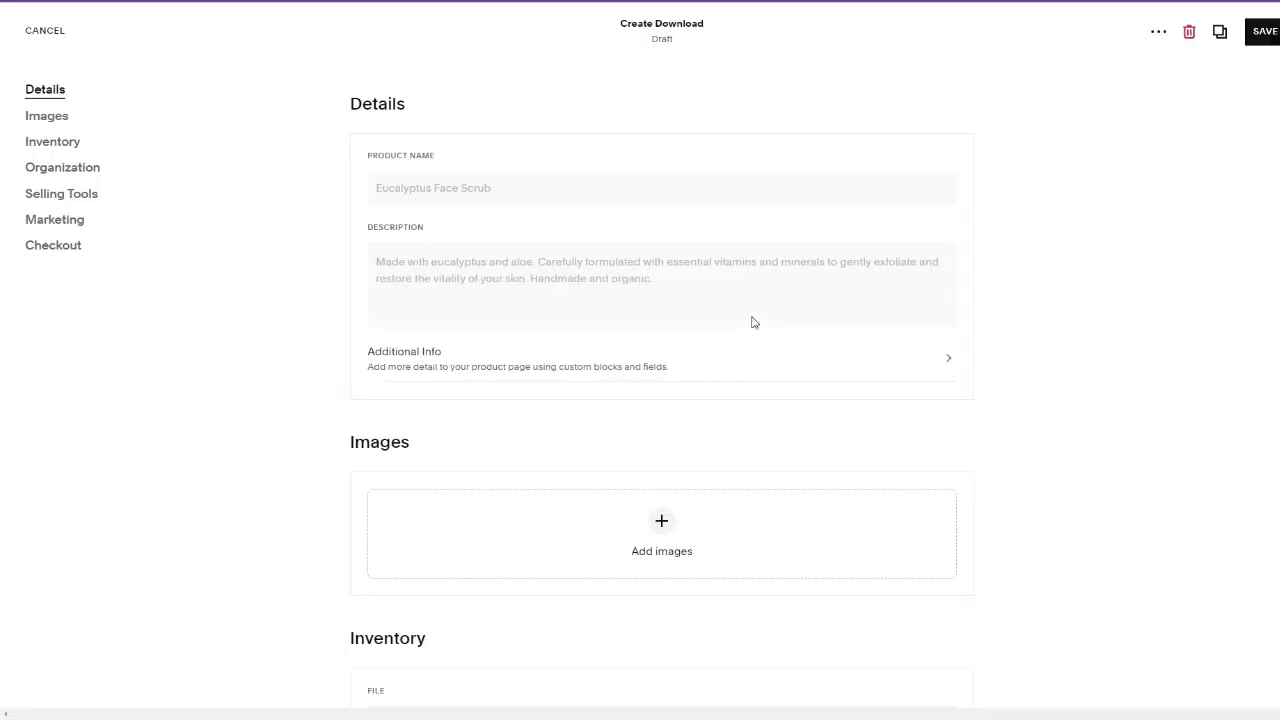
Step: Name the product "Example Product 1" and describe it as "A super cool guide to all the fonts in Squarespace and Canva!"
left_click(494, 192)
type("Example Product 1")
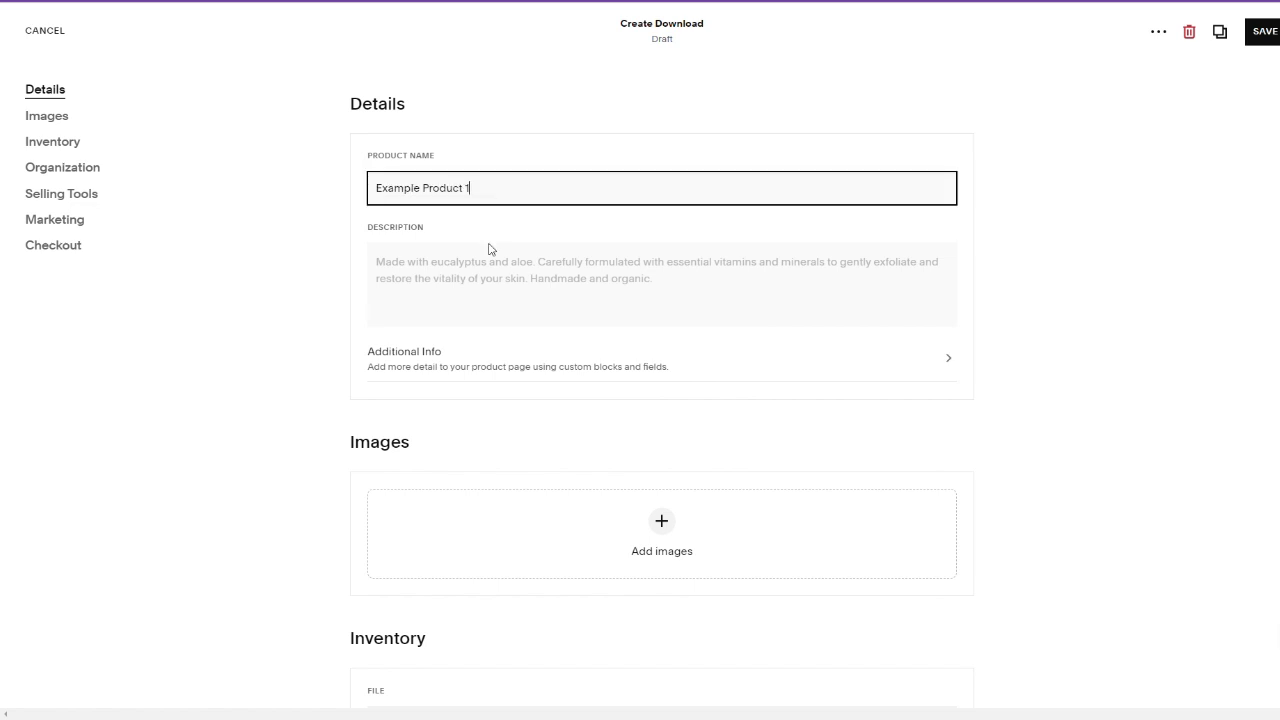
left_click(495, 273)
type("A super cool guide to all the fonts in Squarespace and Canva!")
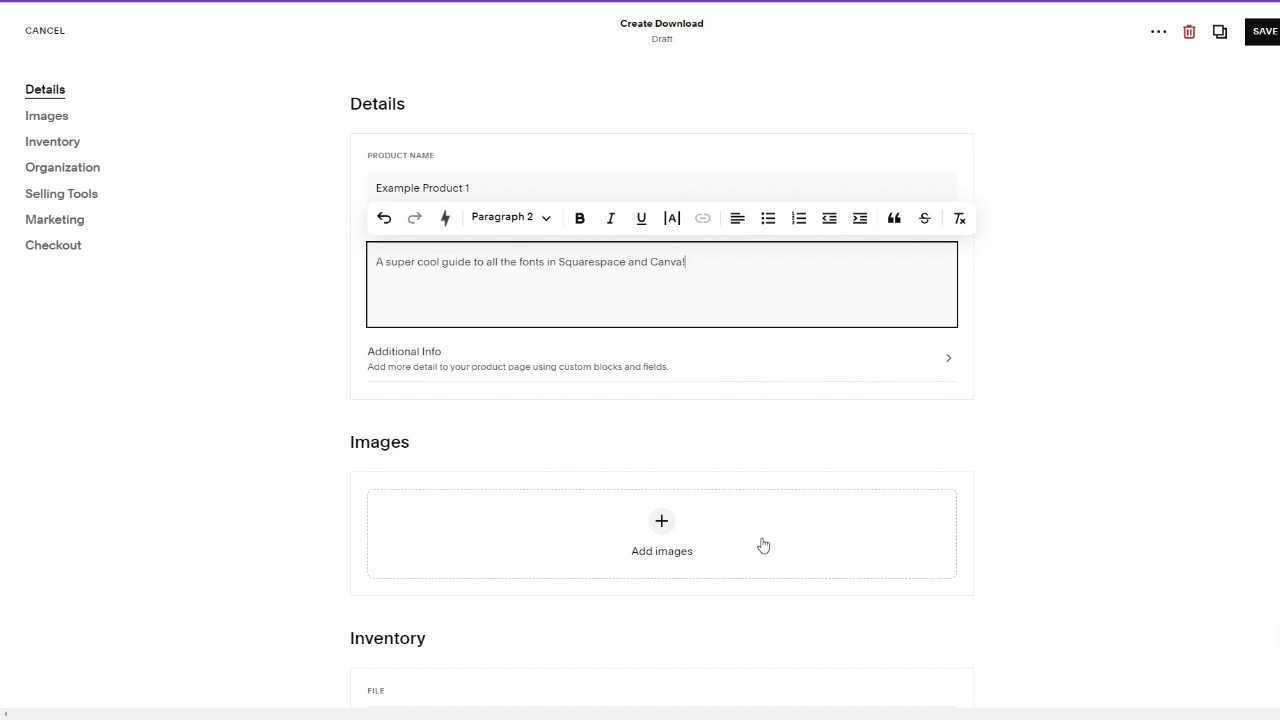
Step: Add the font guide cover as the product image and upload "Squarespace + Canva Font Guide.pdf" as the downloadable file
left_click(671, 531)
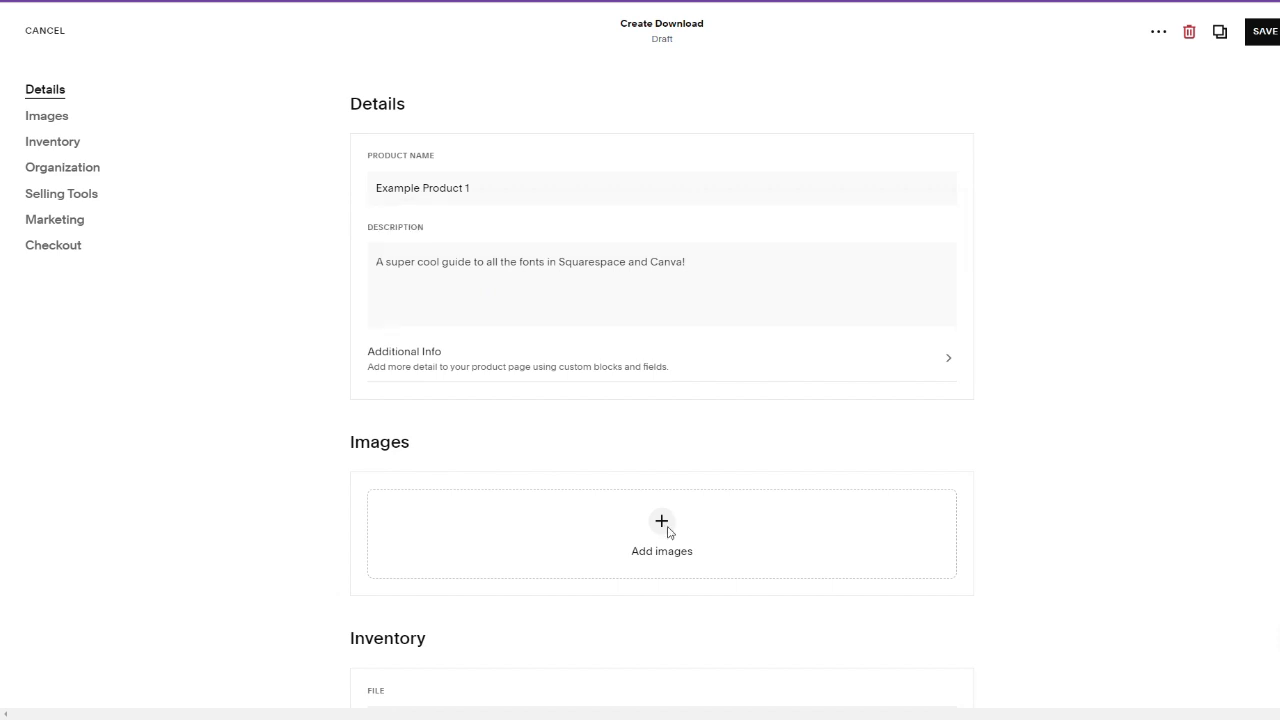
left_click(709, 531)
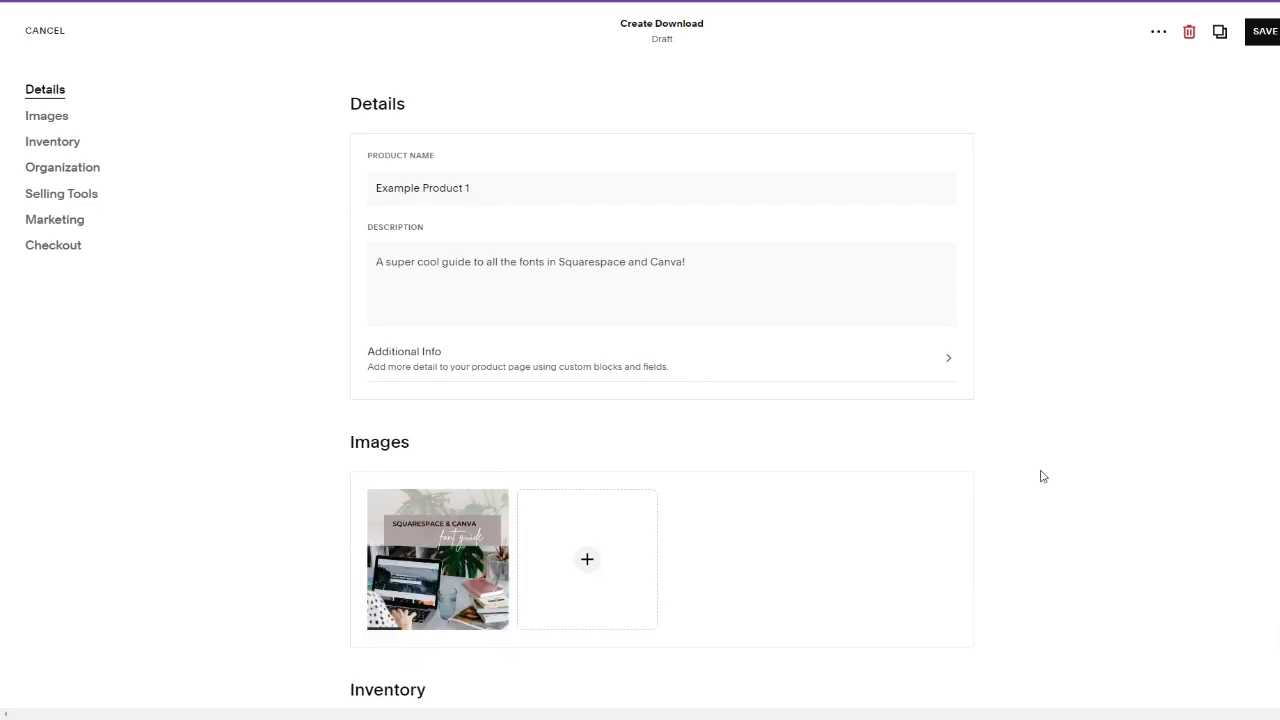
scroll(1040, 476, "down", 3)
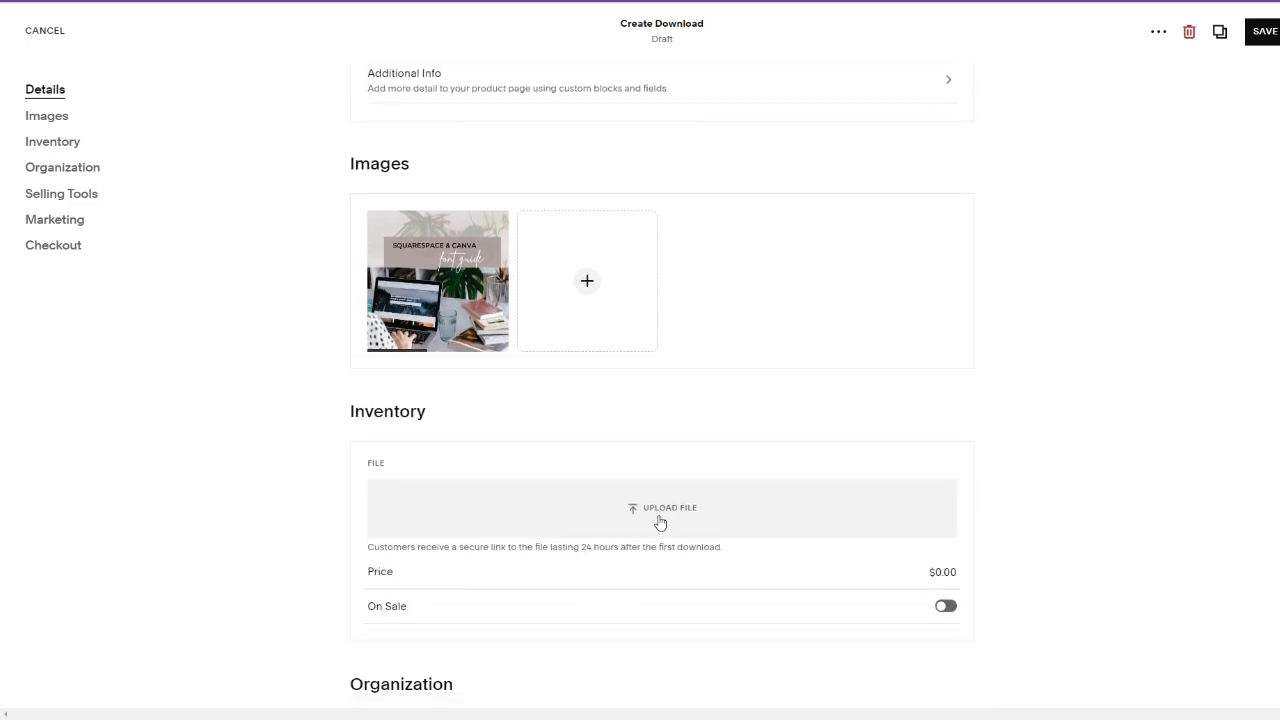
left_click(659, 518)
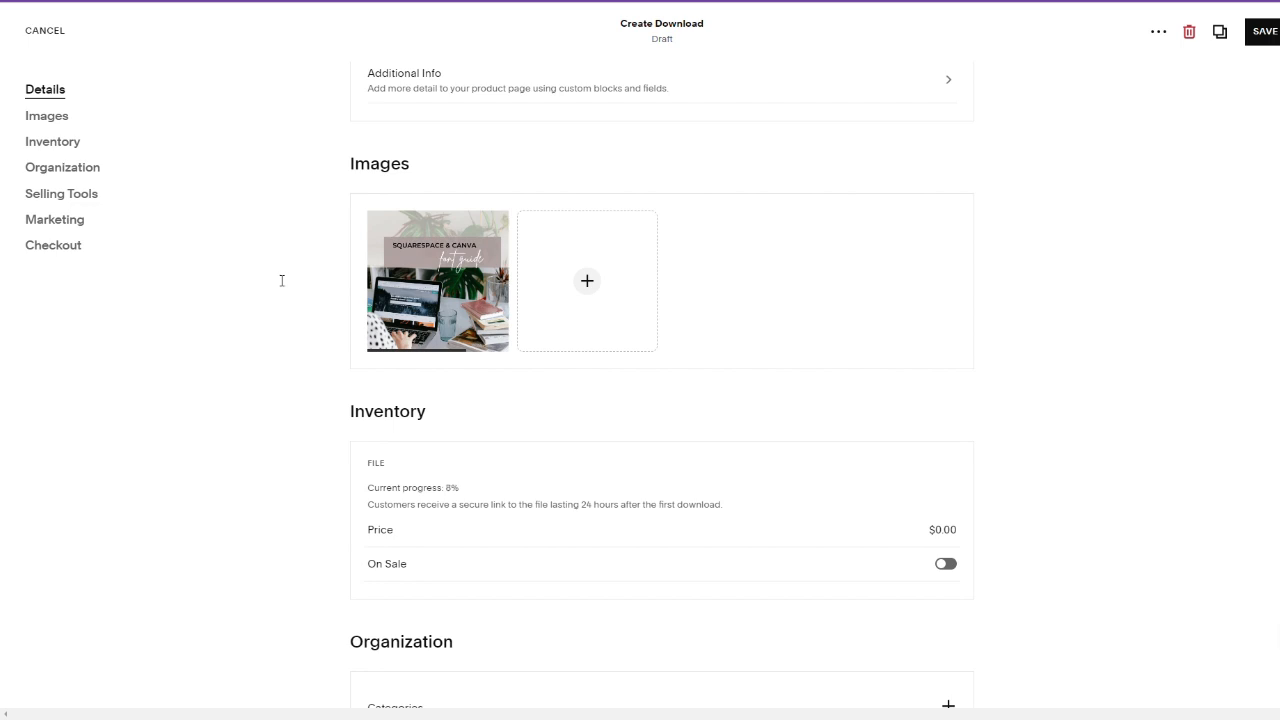
Step: Set the product's price to $1.00
scroll(263, 523, "down", 2)
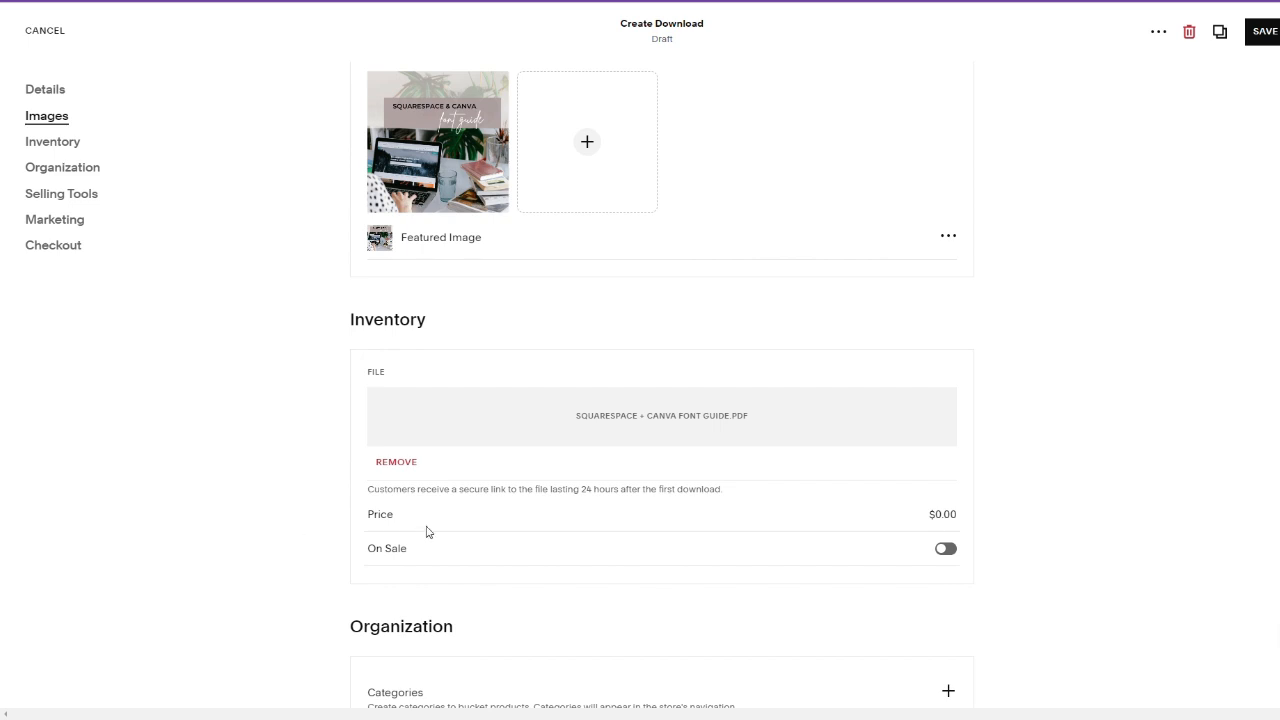
left_click(957, 518)
type("1.00")
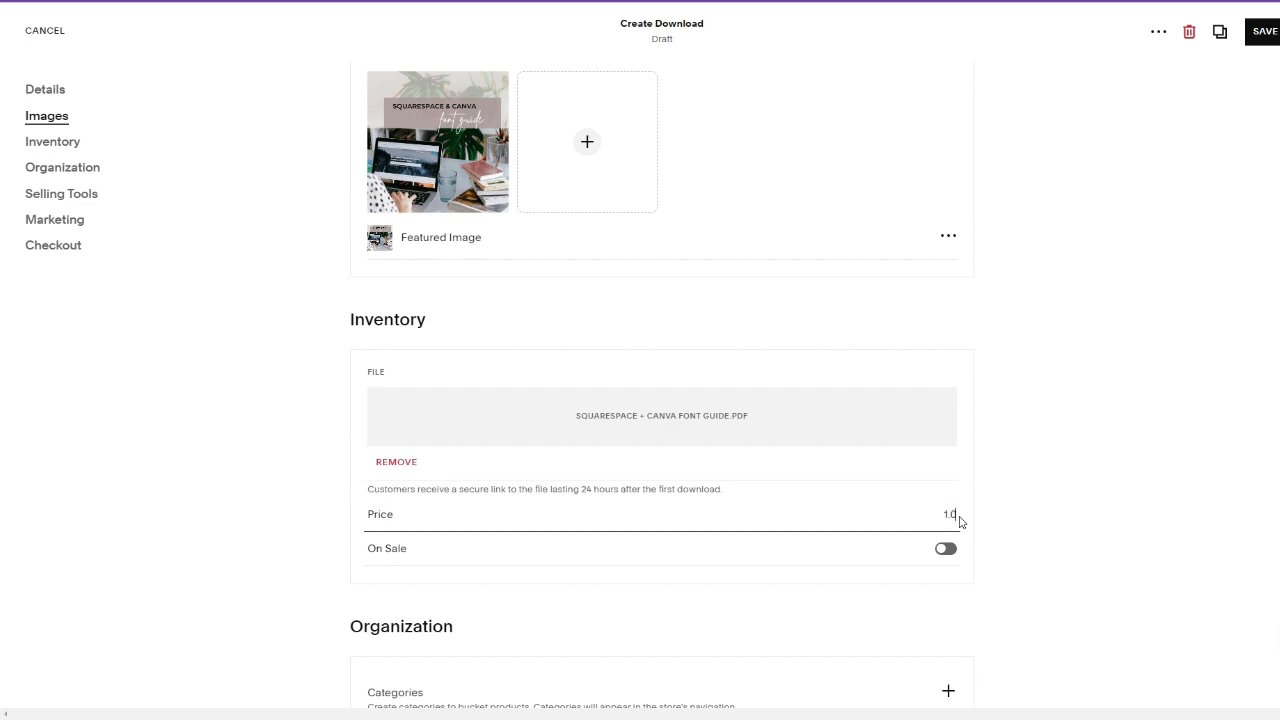
left_click(962, 550)
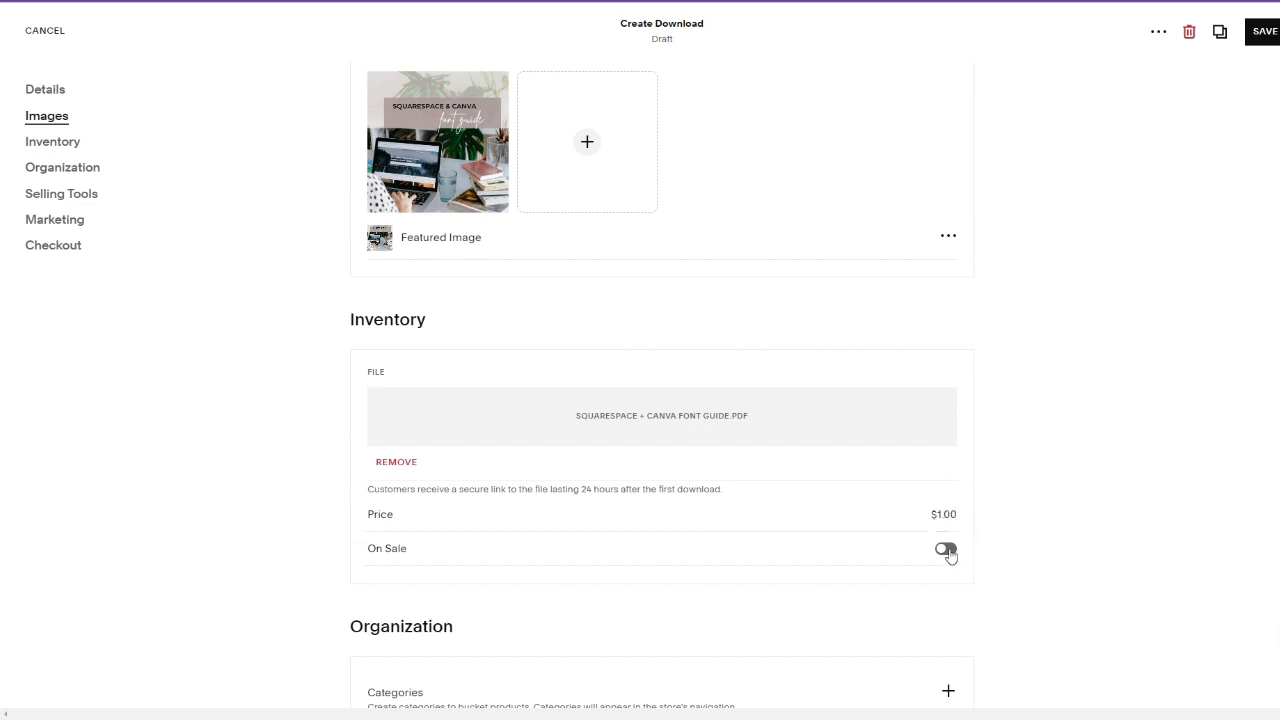
Step: Review the product's organization, selling tools, marketing and checkout options, including its social share preview
scroll(945, 555, "down", 3)
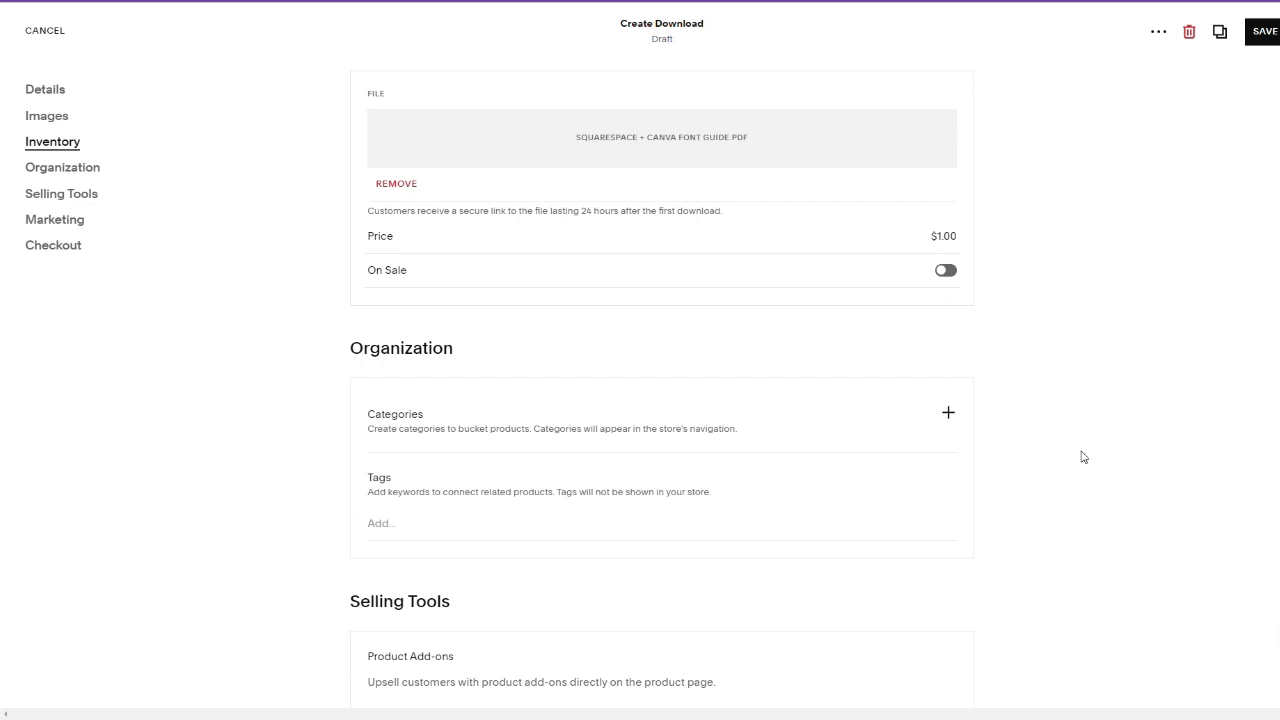
scroll(894, 417, "down", 1)
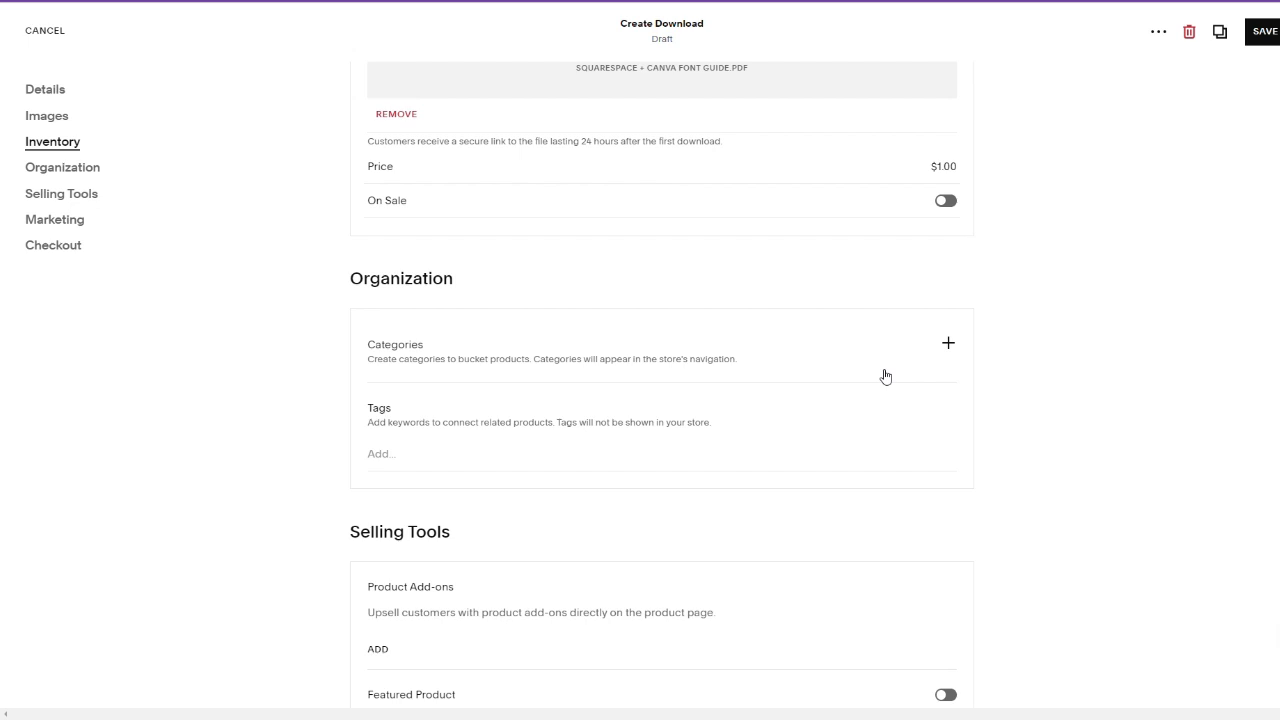
scroll(746, 380, "down", 3)
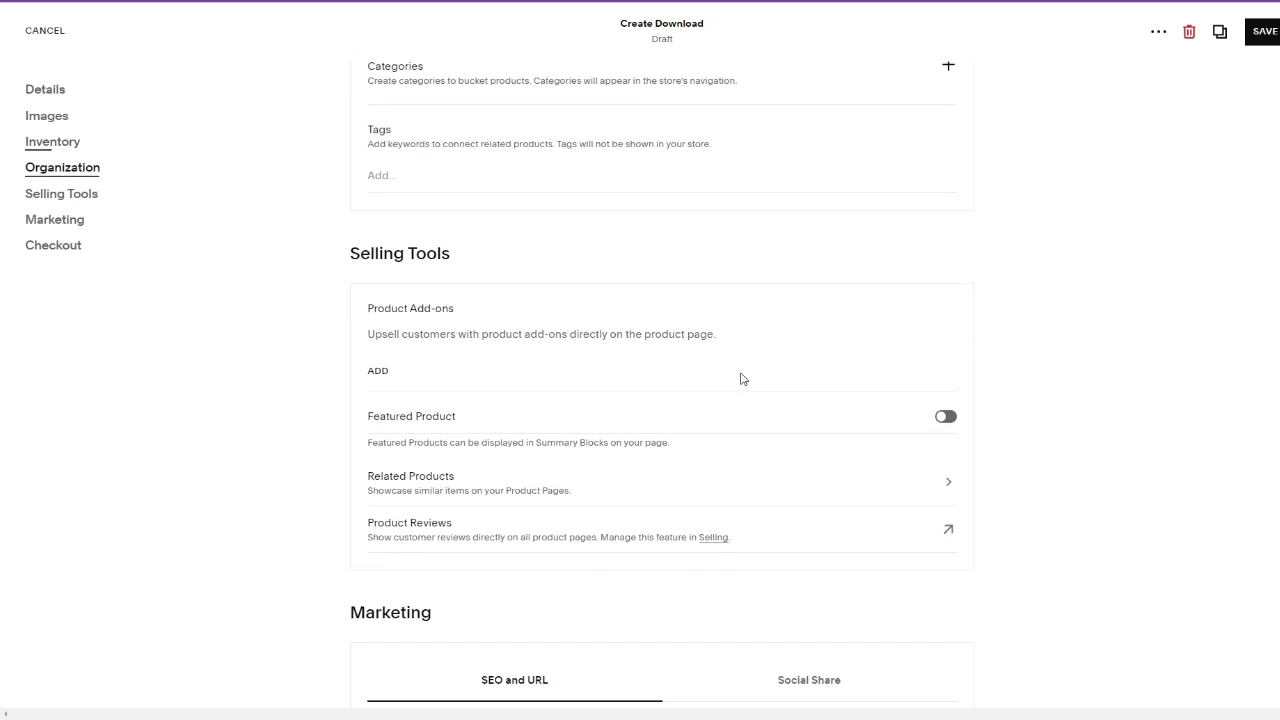
scroll(741, 379, "down", 1)
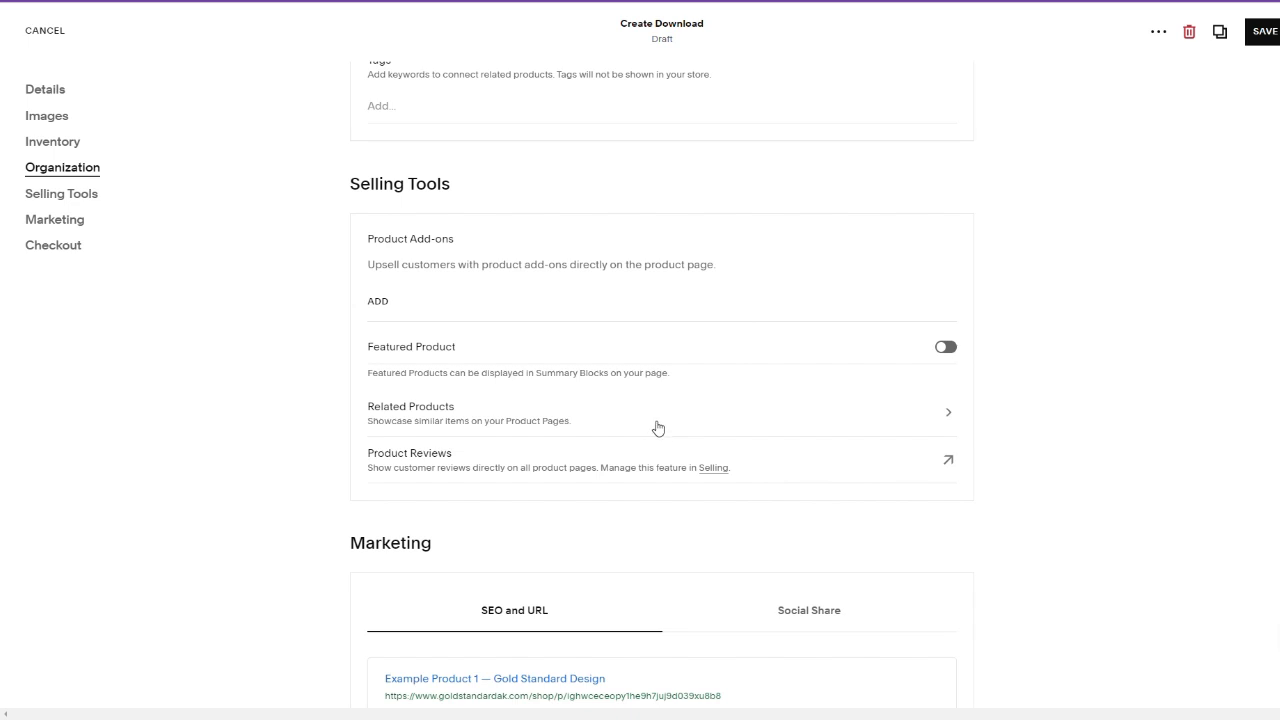
scroll(659, 432, "down", 5)
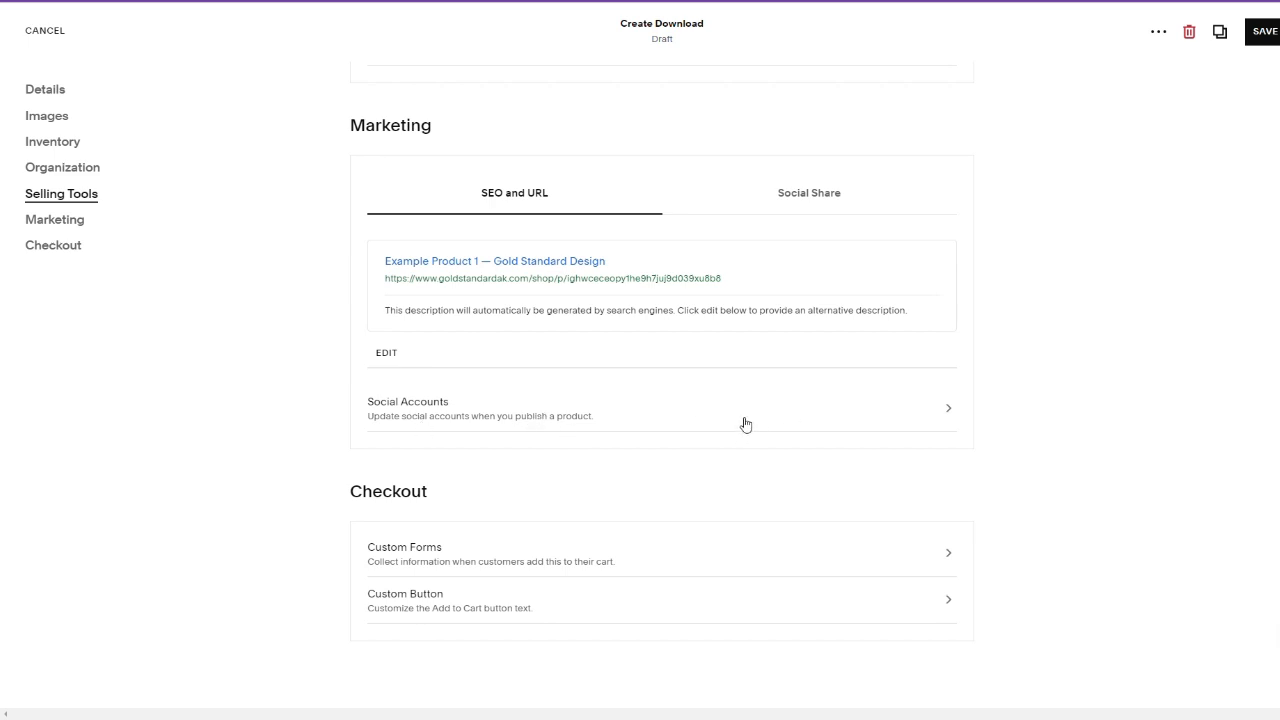
left_click(816, 199)
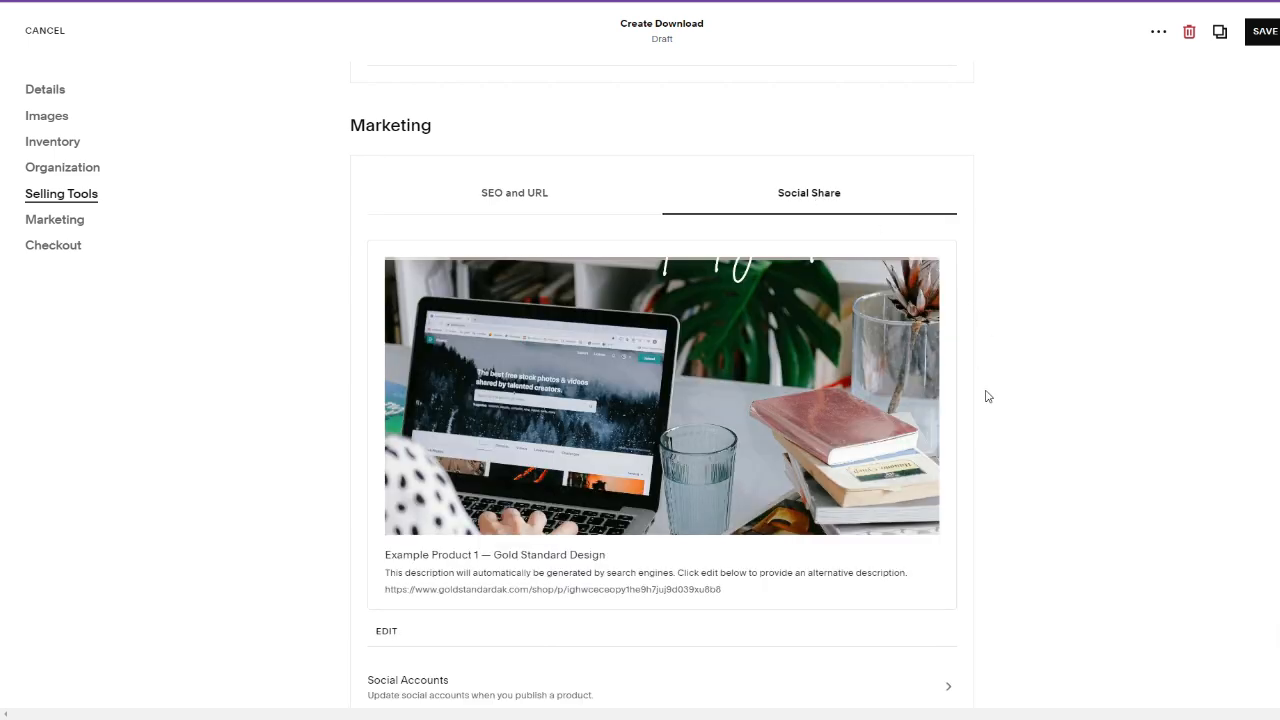
scroll(986, 396, "down", 1)
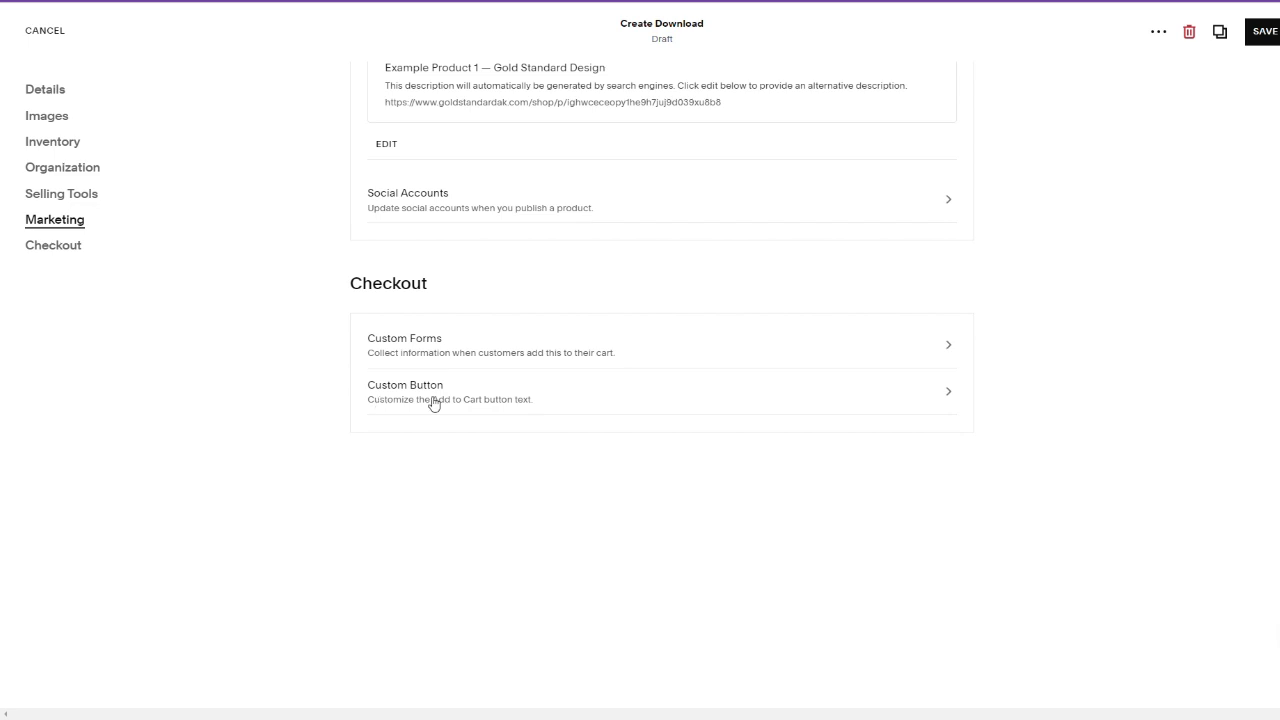
scroll(550, 407, "up", 5)
scroll(548, 407, "up", 20)
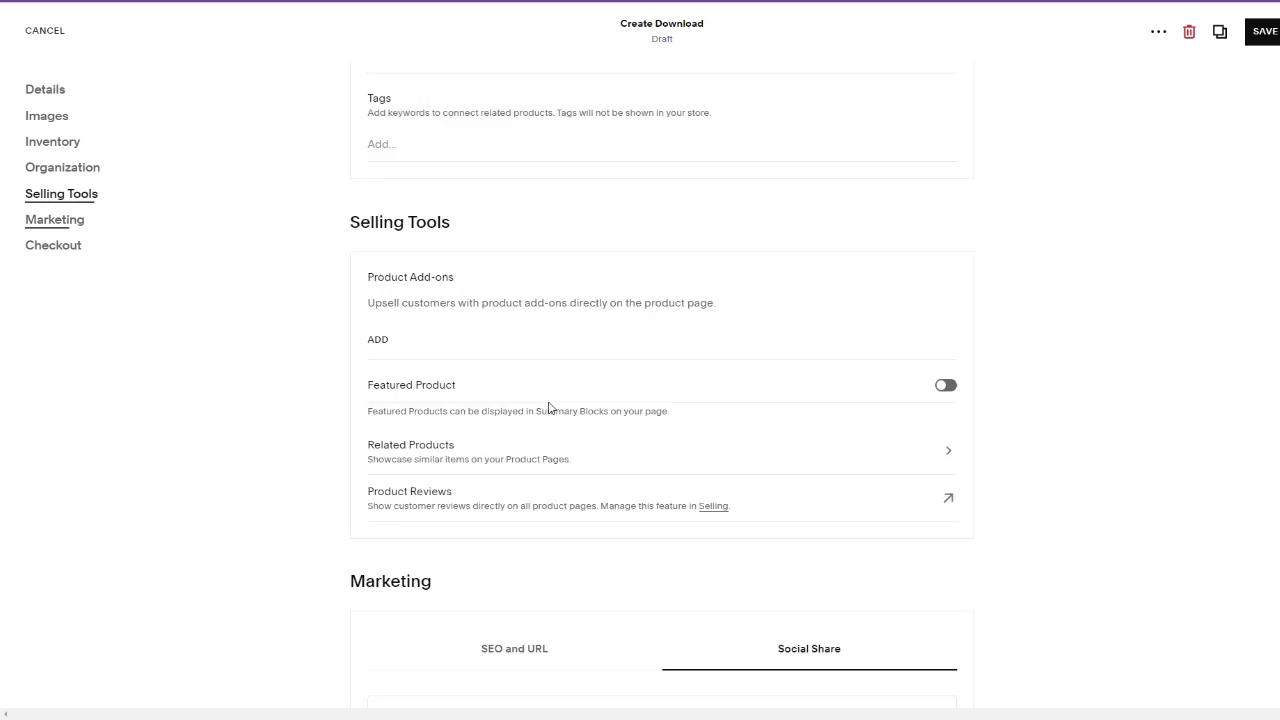
scroll(549, 403, "up", 1)
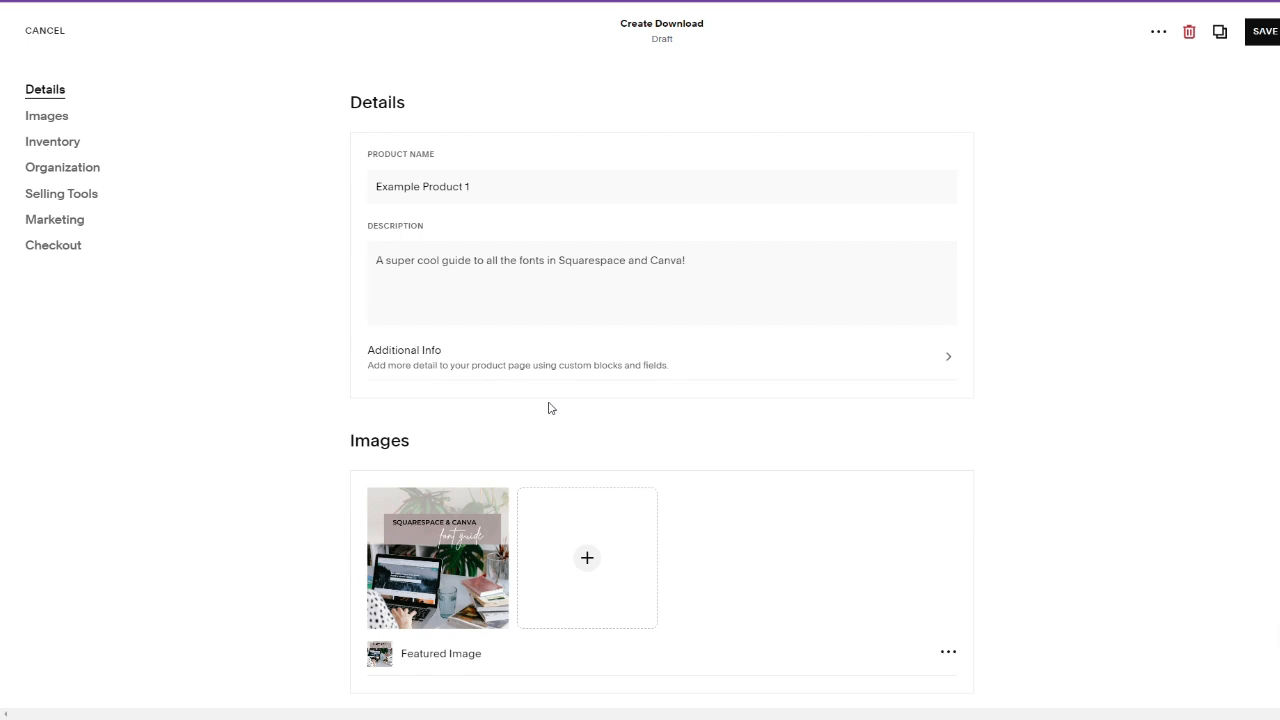
Step: Publish the product and check its visibility options in the downloads list
mouse_move(1267, 32)
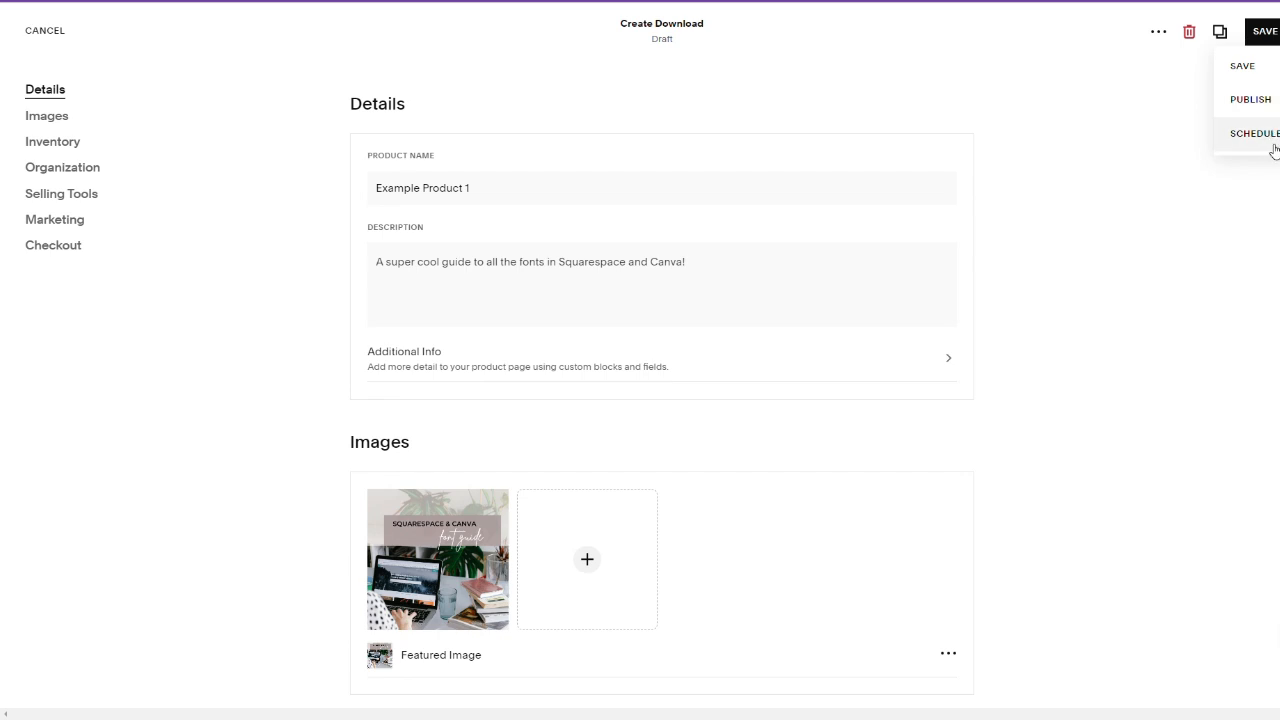
left_click(1250, 100)
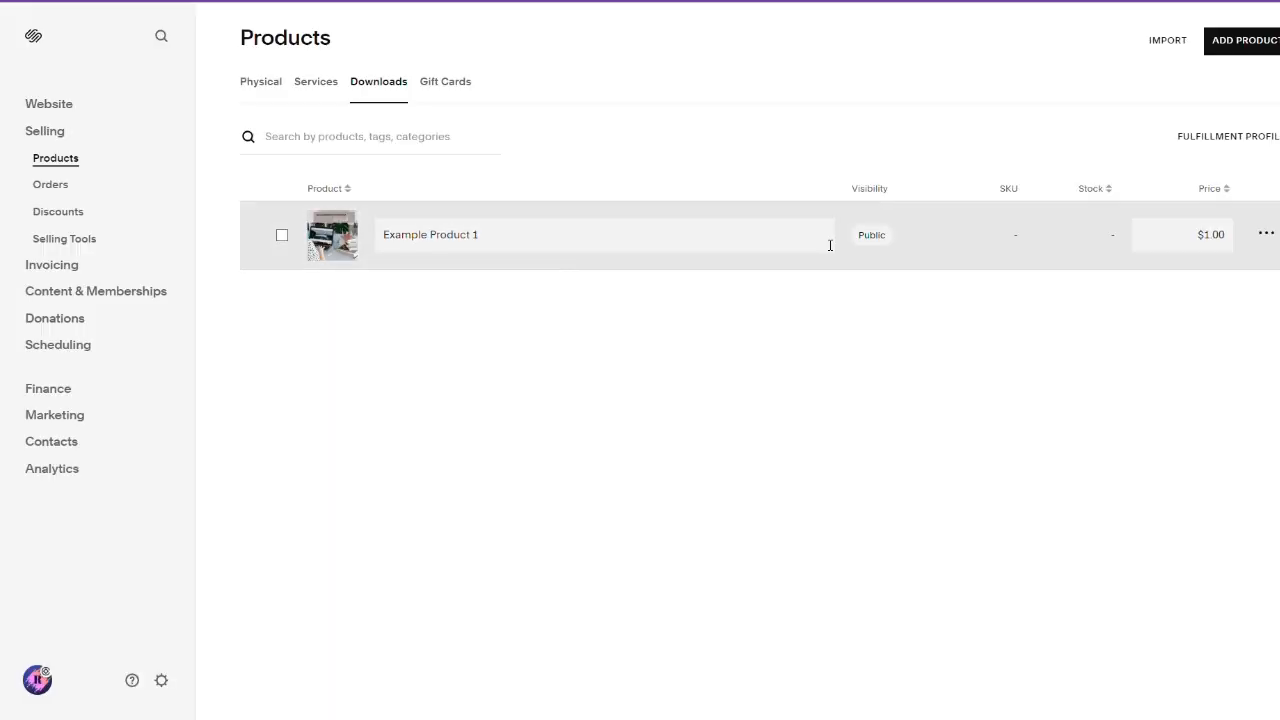
left_click(888, 240)
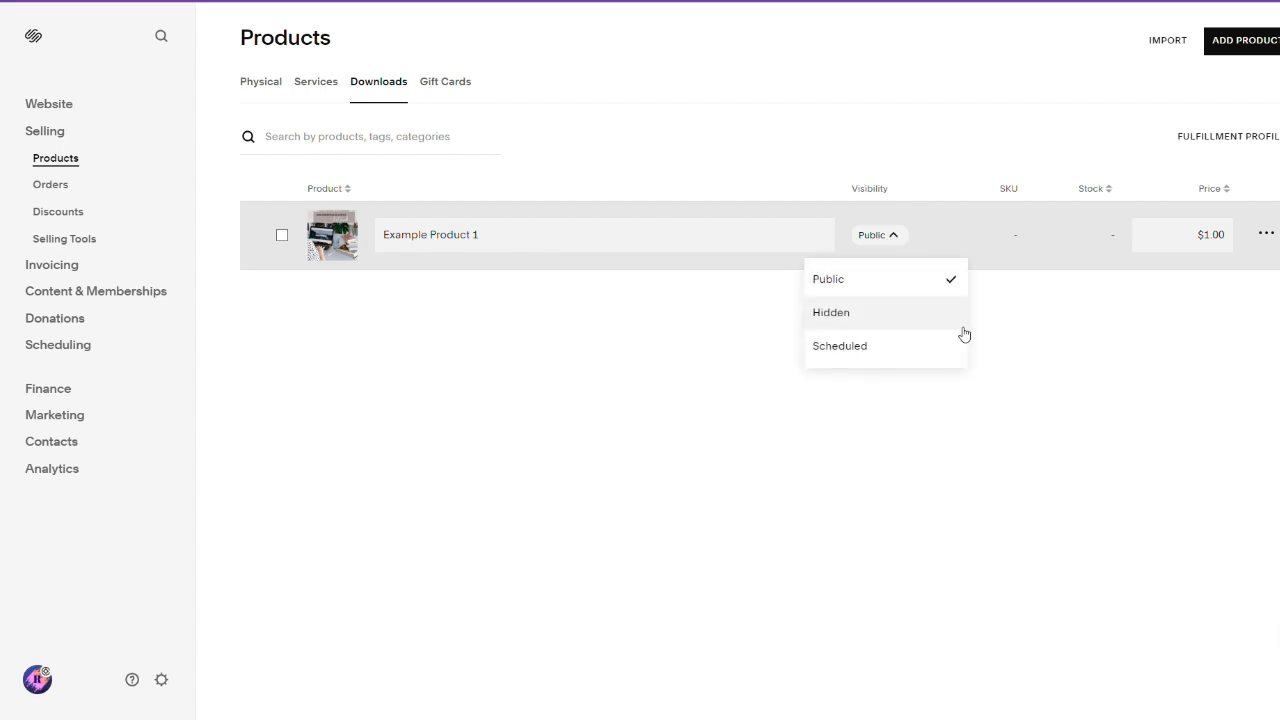
left_click(1059, 311)
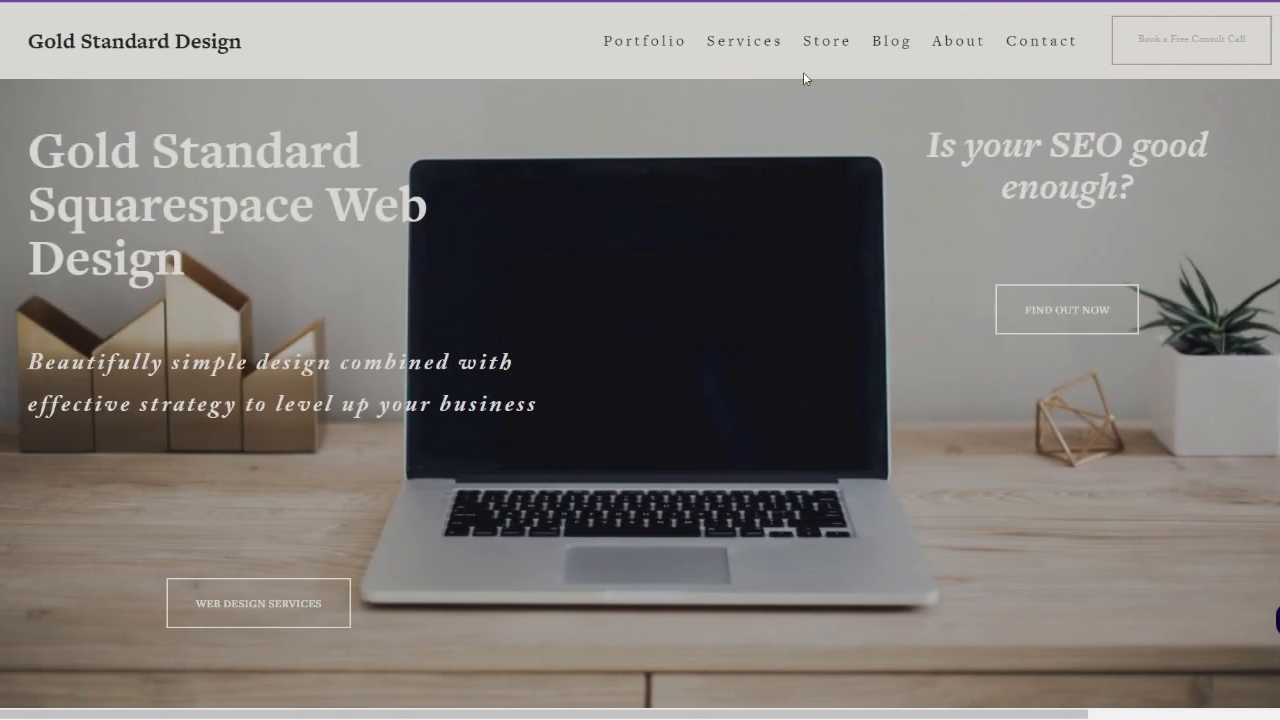
Step: Add Example Product 1 to the cart from the live site's Store page and proceed to checkout
left_click(826, 43)
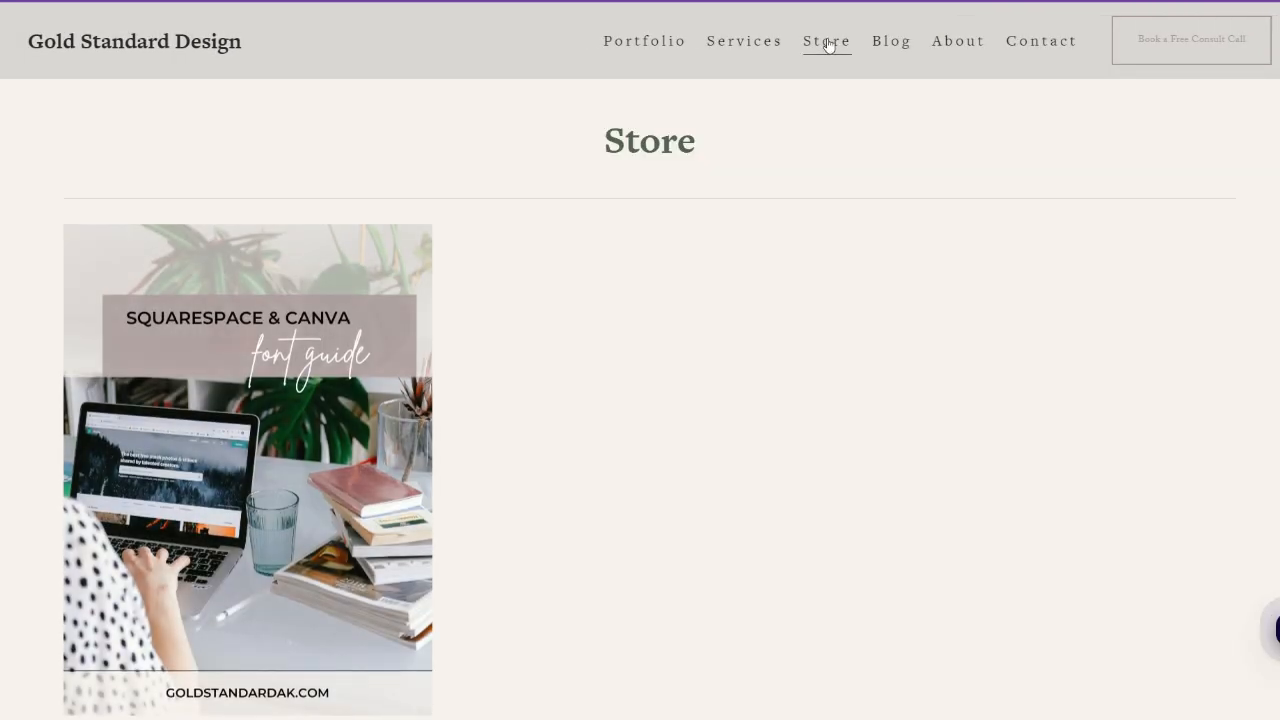
left_click(325, 480)
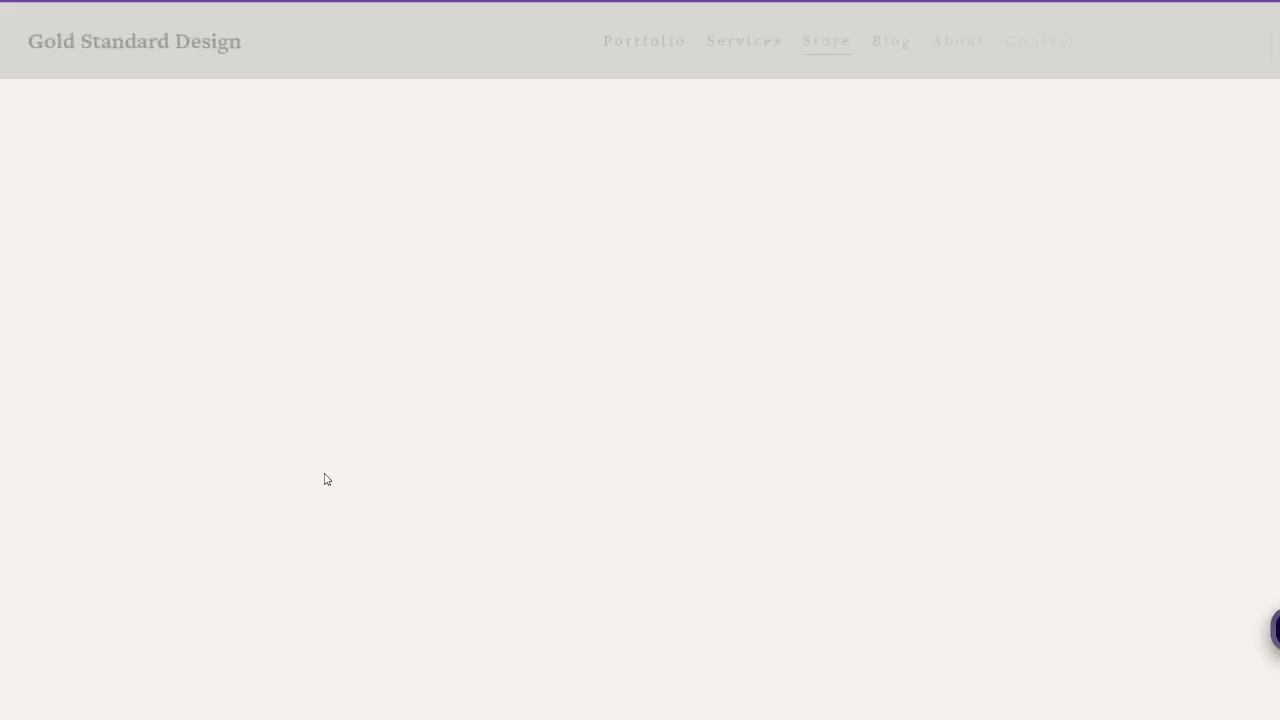
left_click(986, 460)
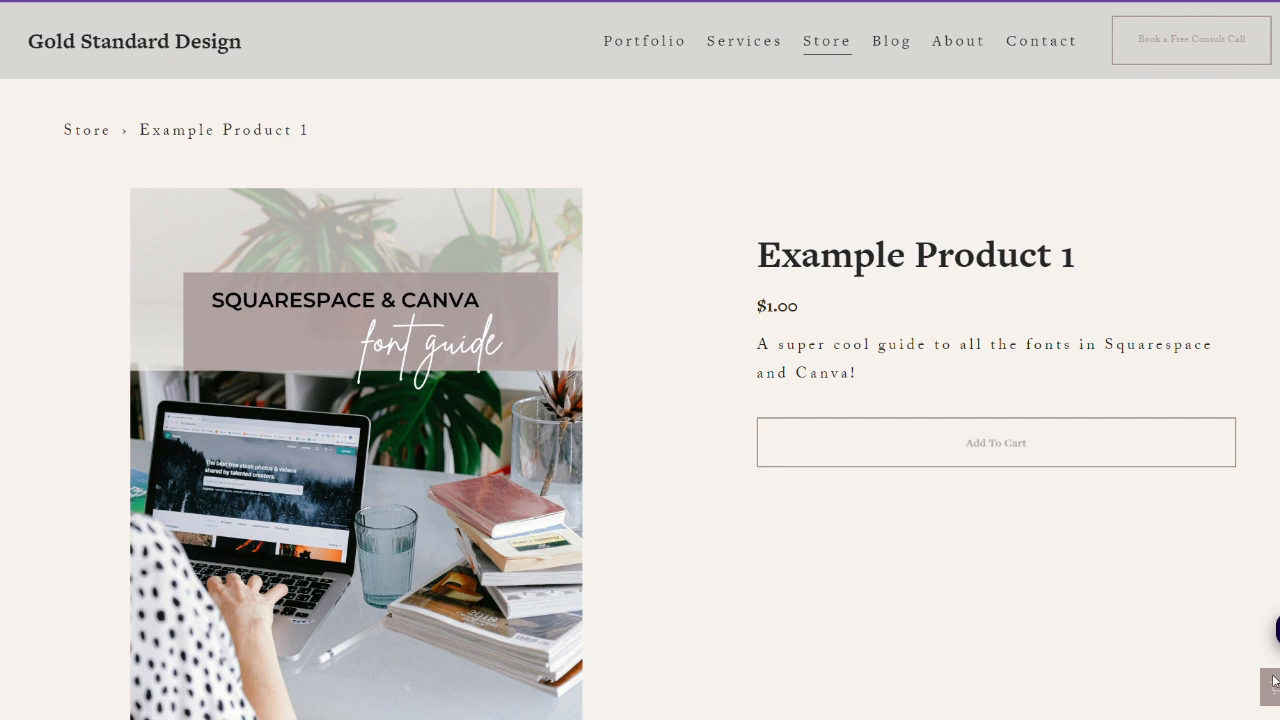
left_click(1272, 687)
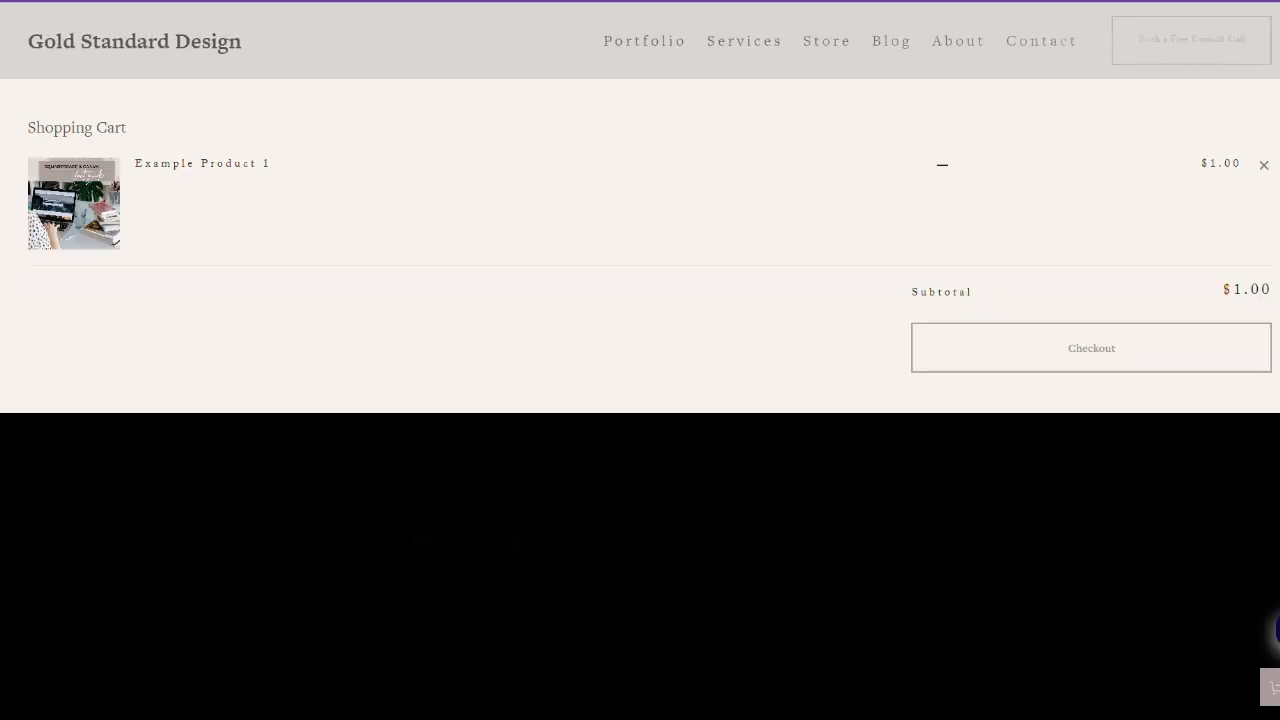
left_click(1116, 371)
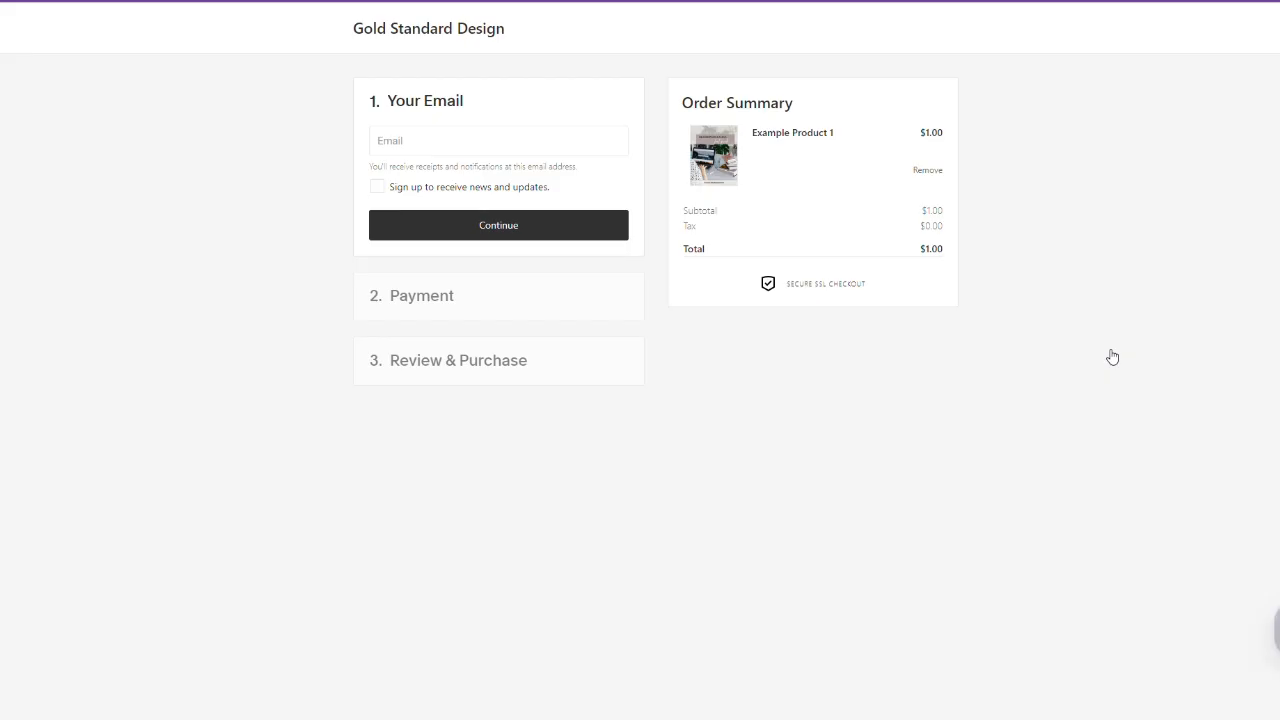
Step: Complete the purchase with the customer's e-mail and download the ordered item
left_click(541, 146)
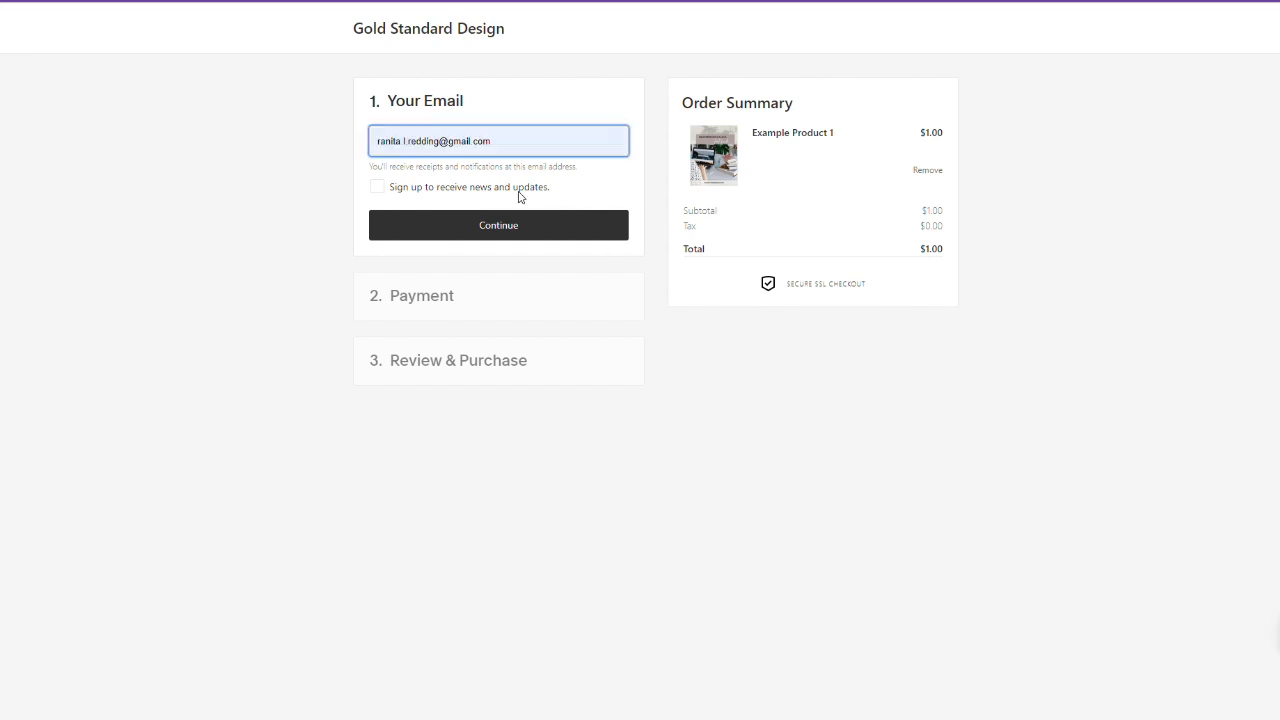
left_click(518, 188)
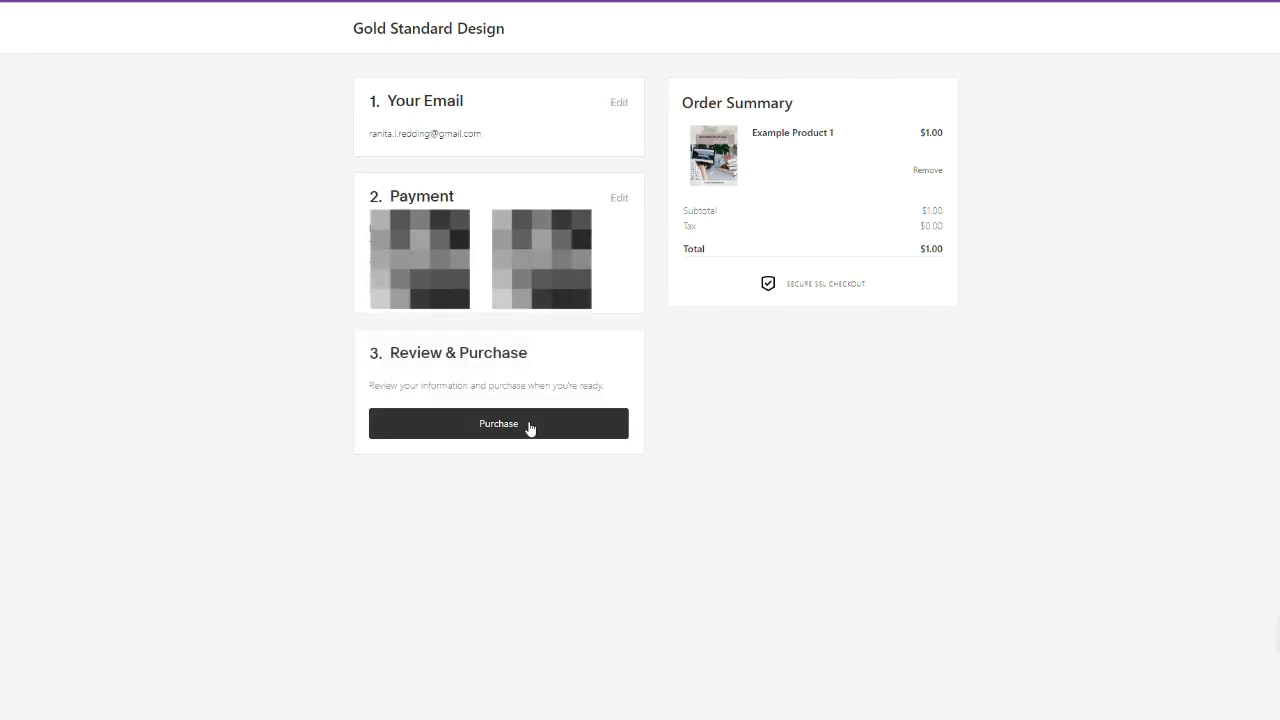
left_click(526, 427)
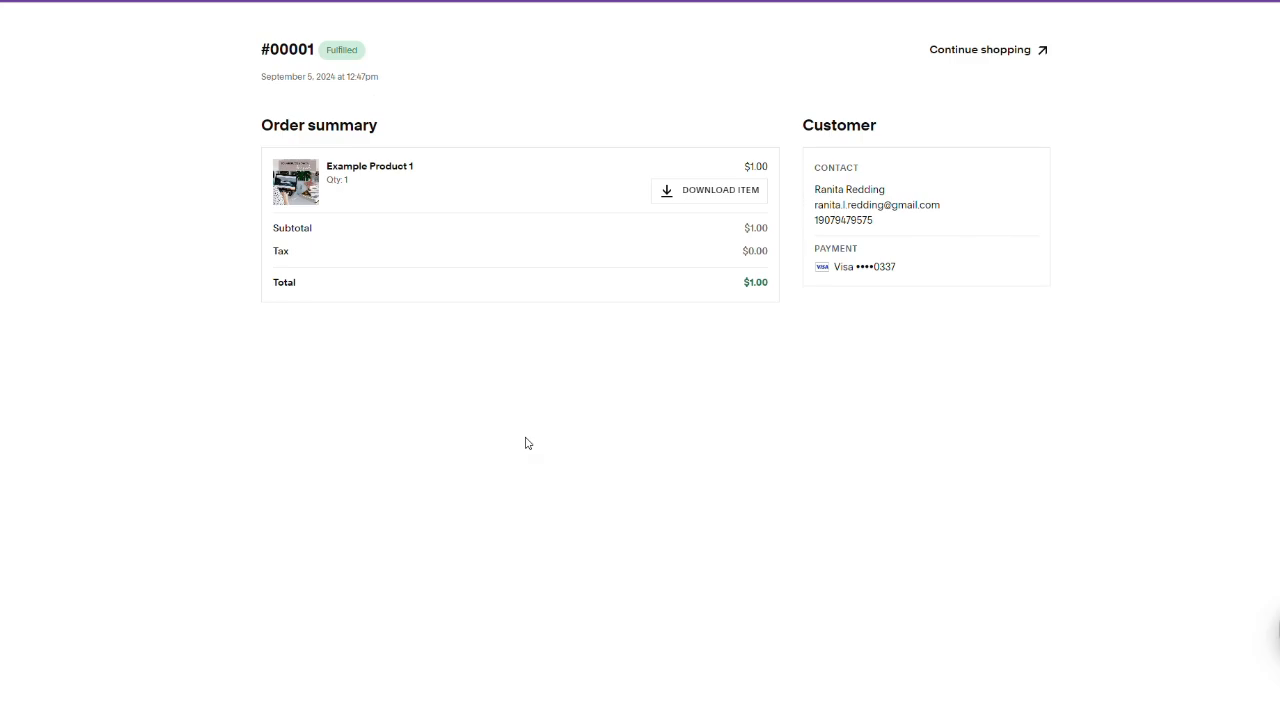
left_click(745, 196)
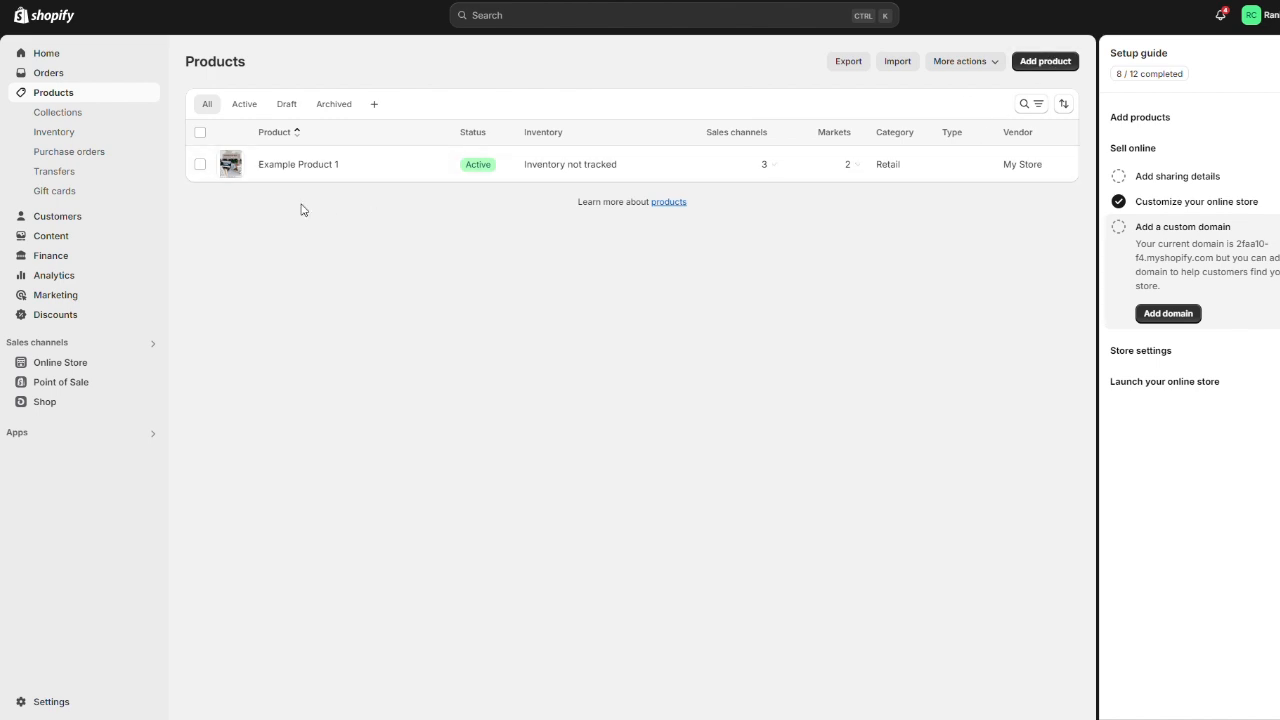
Step: In the Shopify admin, open Example Product 1 and review its description, media, pricing, inventory, shipping, search listing and organization settings
left_click(282, 166)
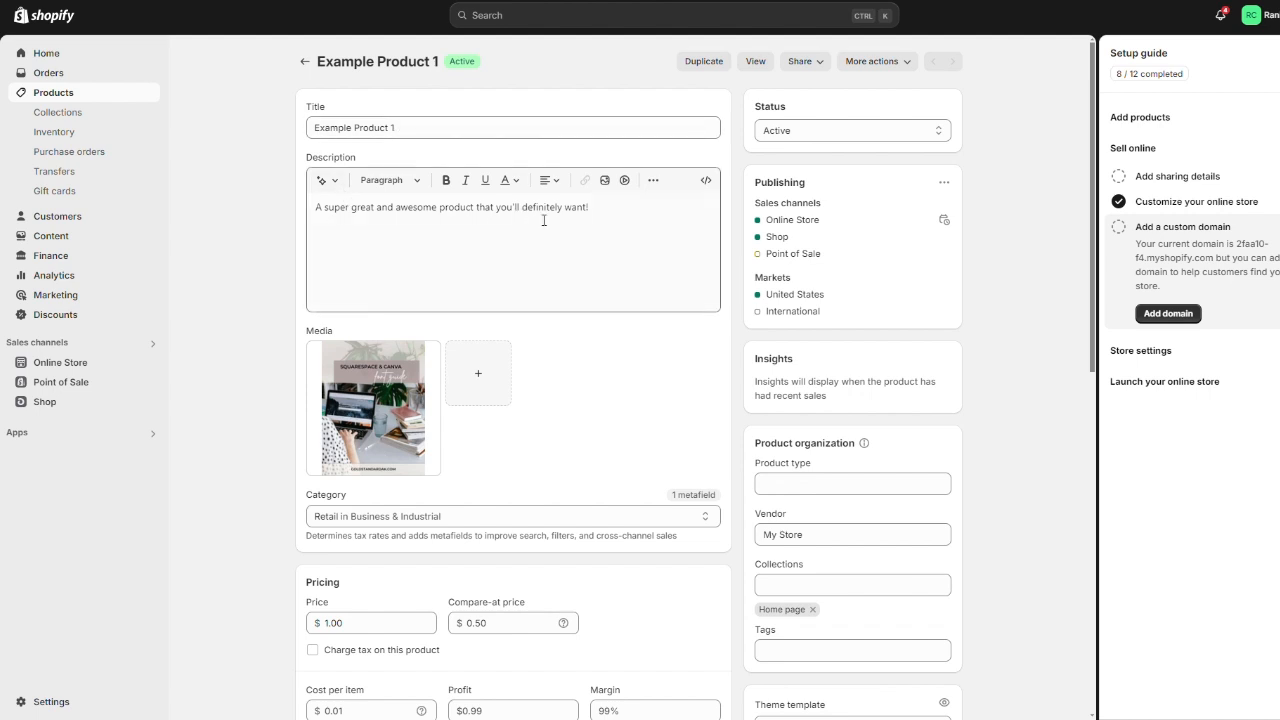
mouse_move(368, 394)
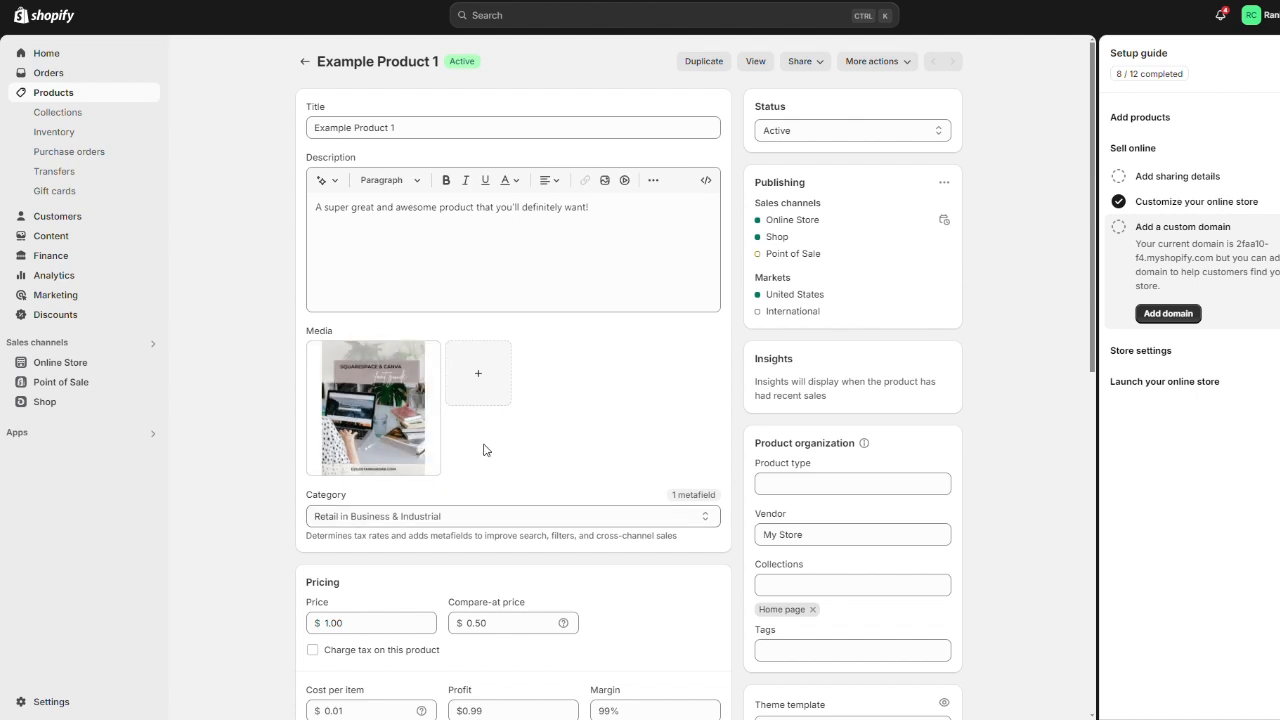
scroll(484, 449, "down", 5)
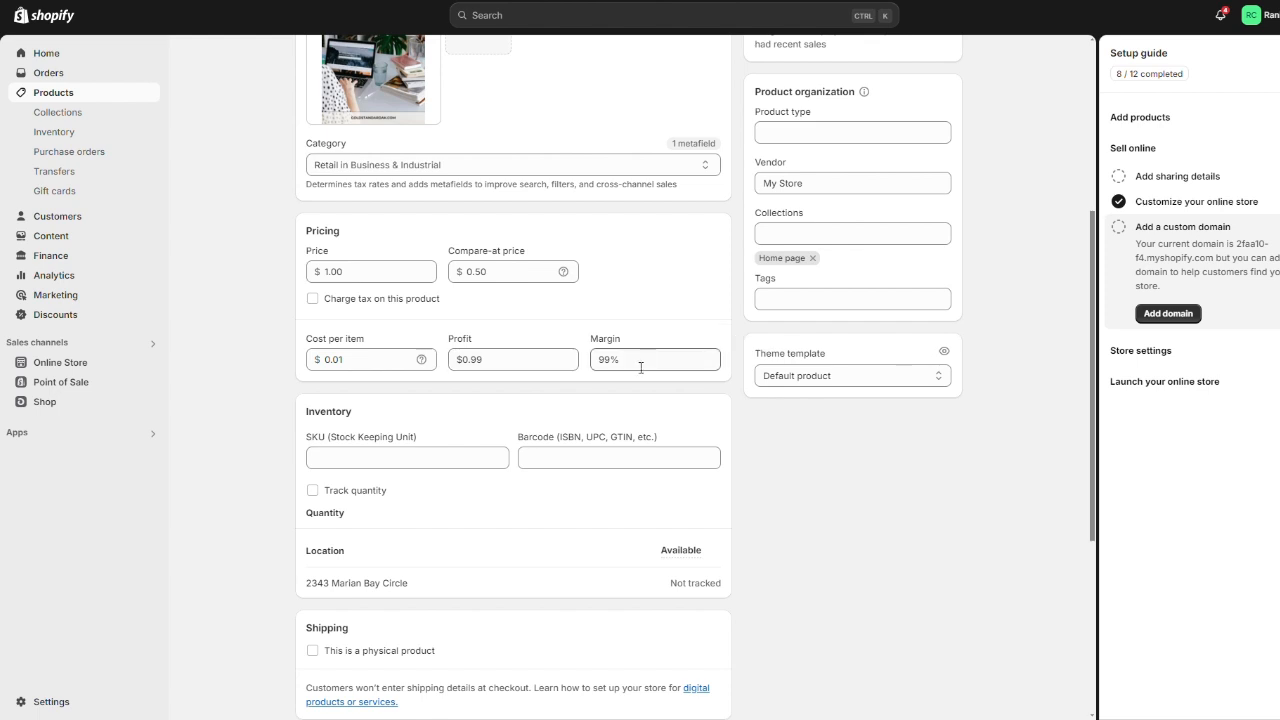
scroll(641, 374, "down", 2)
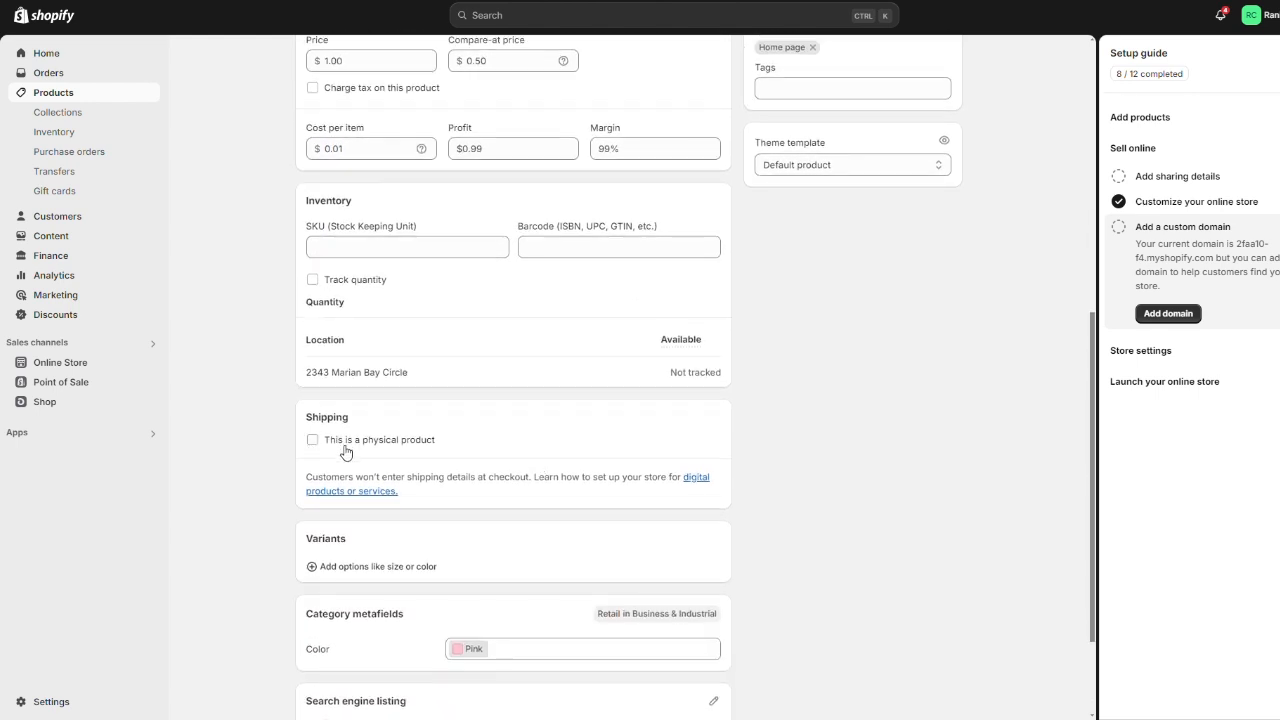
scroll(343, 445, "down", 2)
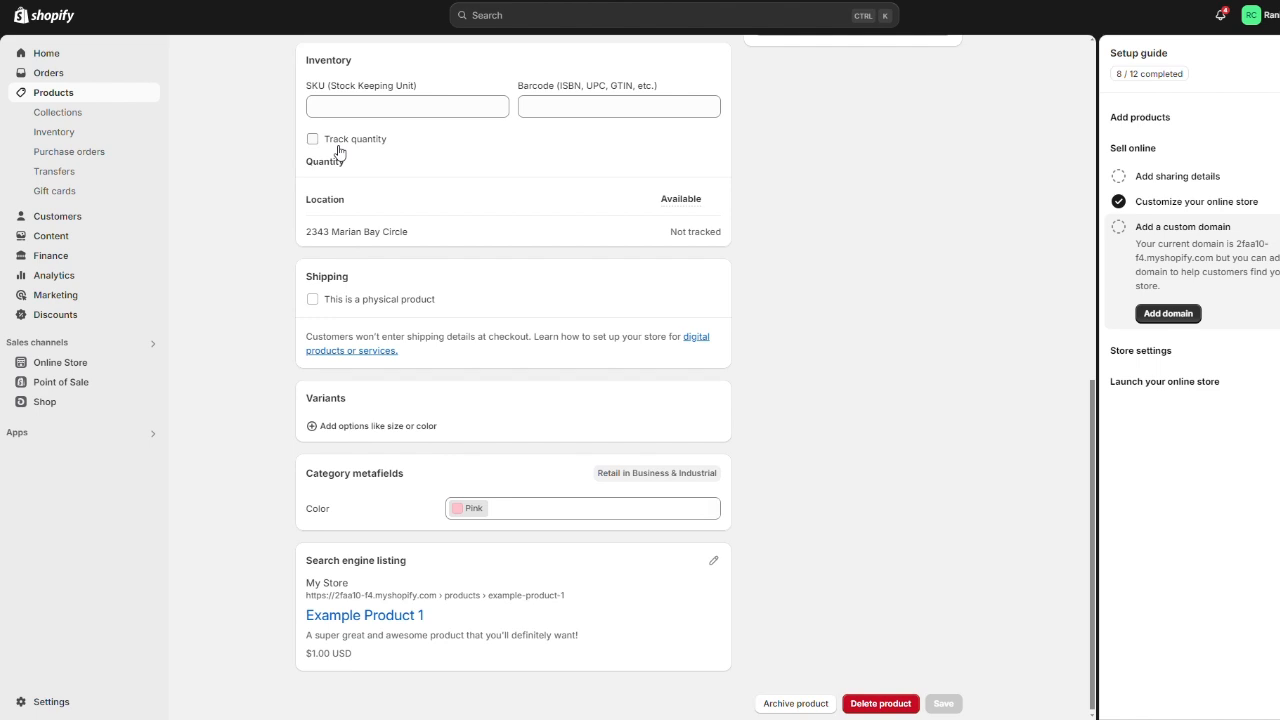
scroll(988, 283, "up", 5)
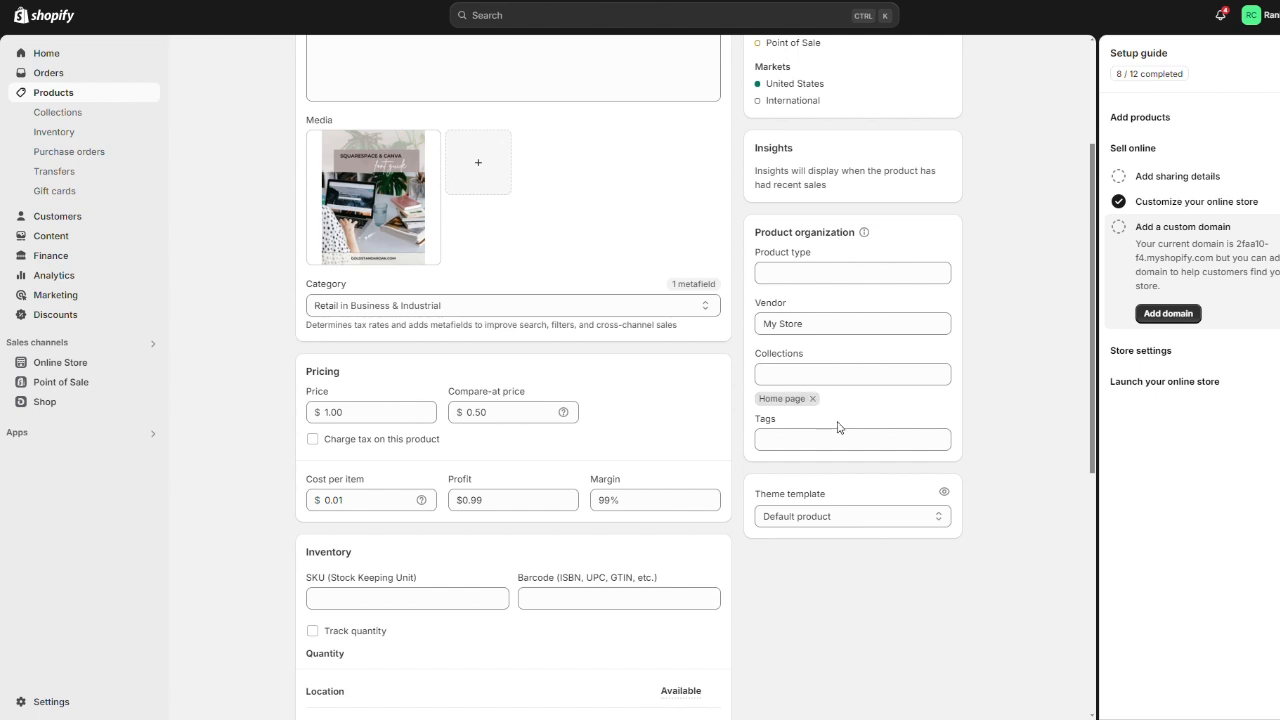
scroll(838, 425, "up", 3)
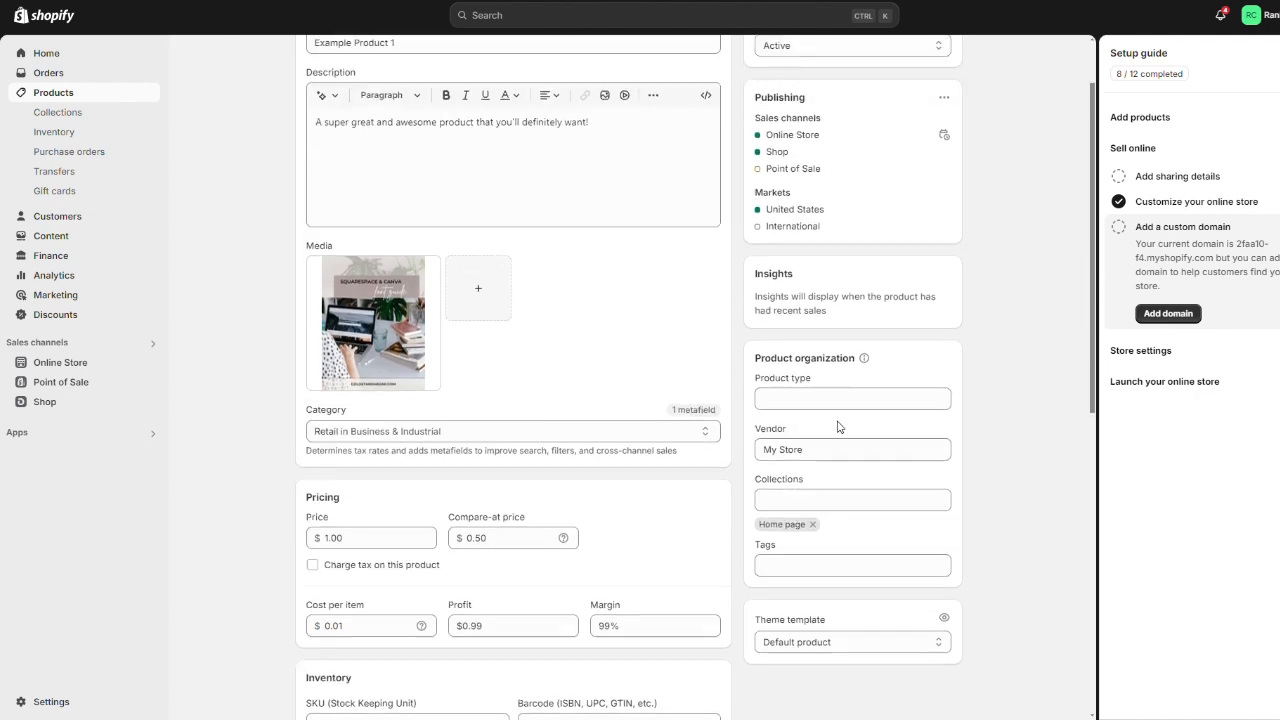
scroll(866, 391, "down", 2)
scroll(866, 391, "down", 5)
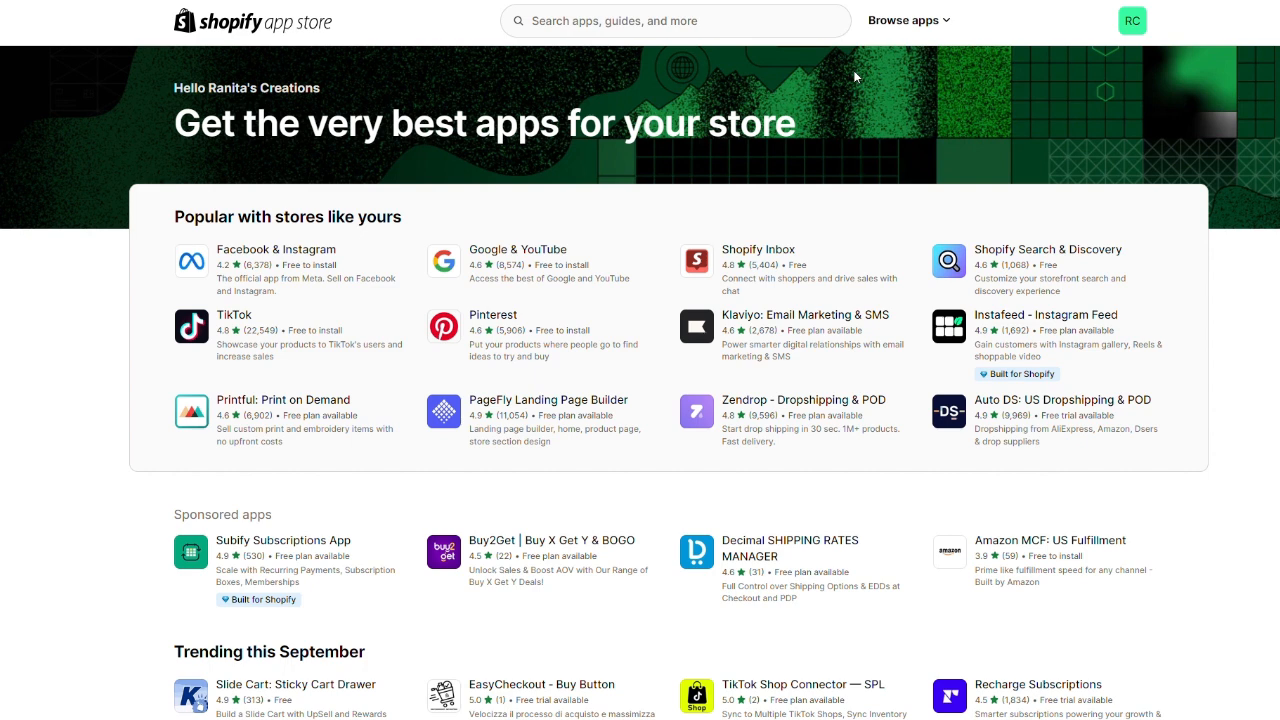
Step: Search the Shopify App Store for "digital downloads" and install Shopify's free Digital Downloads app
left_click(706, 26)
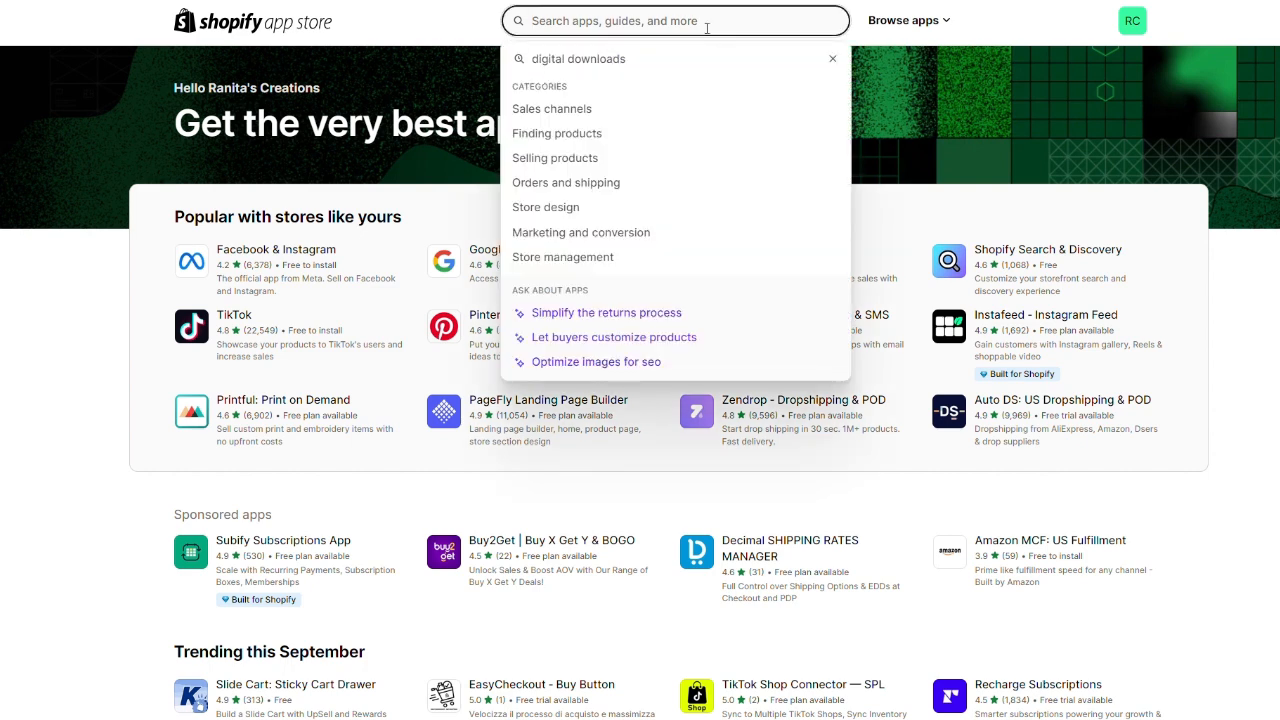
type("digital")
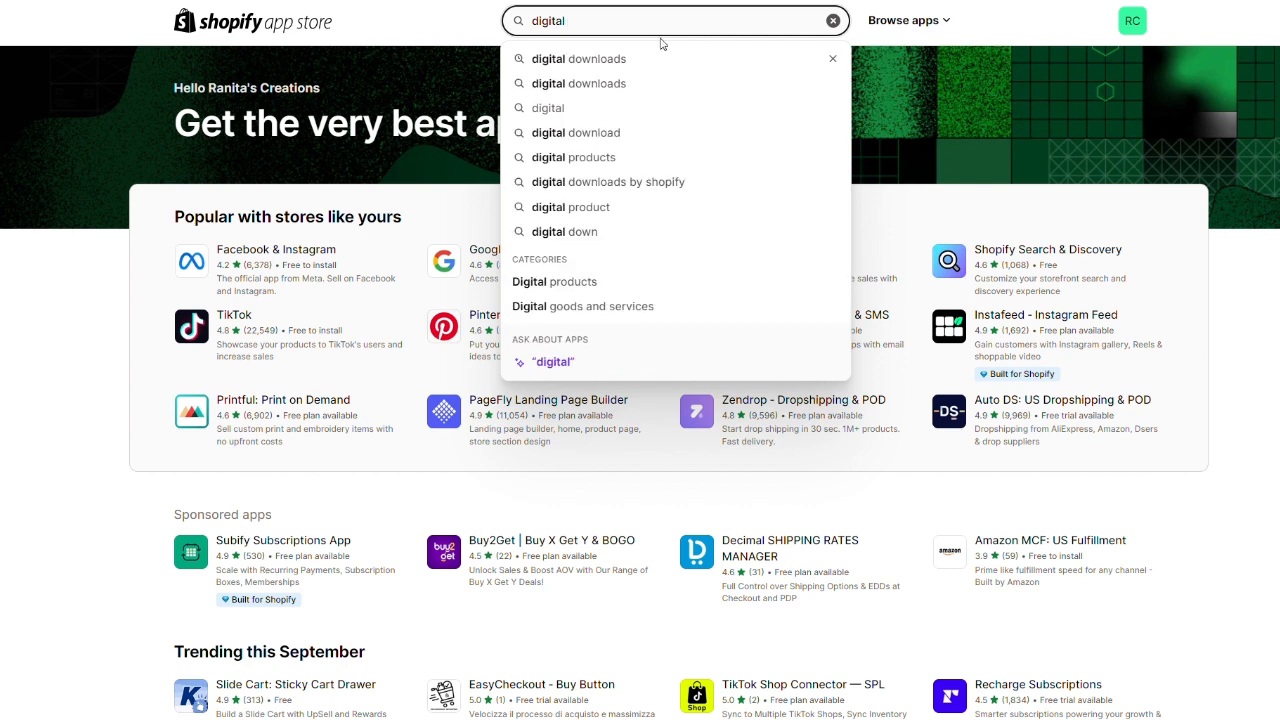
left_click(620, 58)
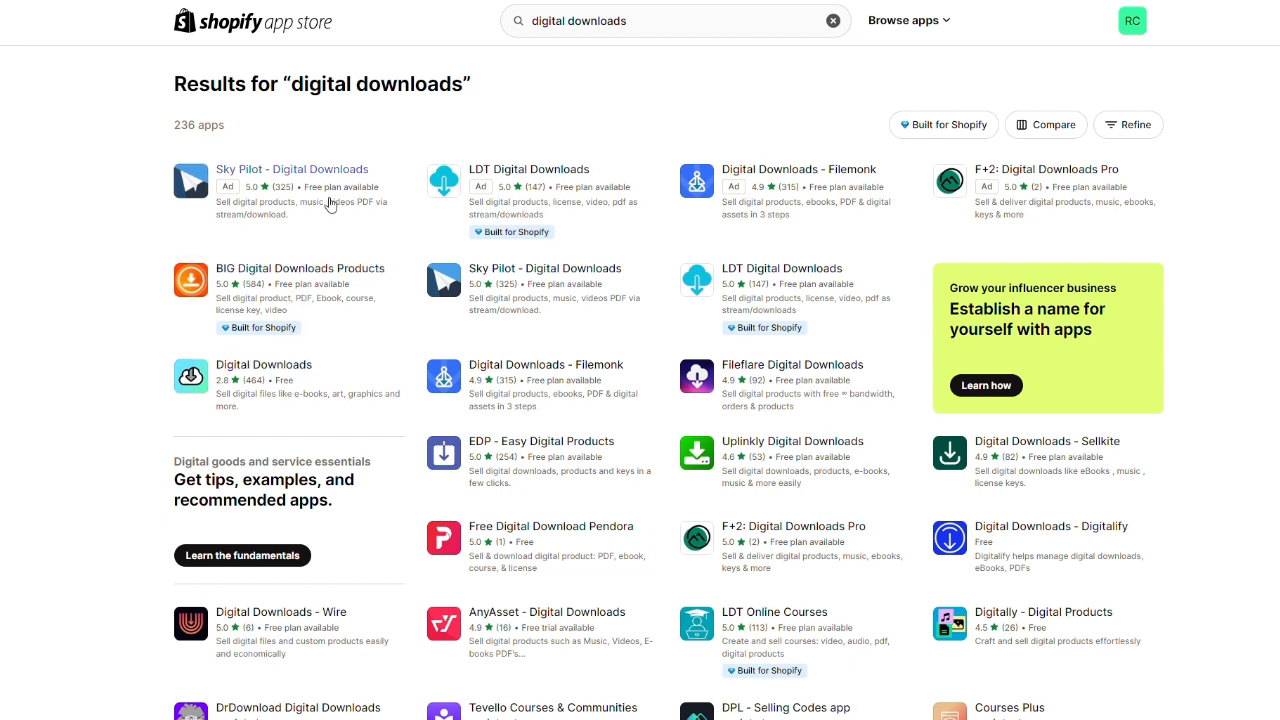
left_click(301, 372)
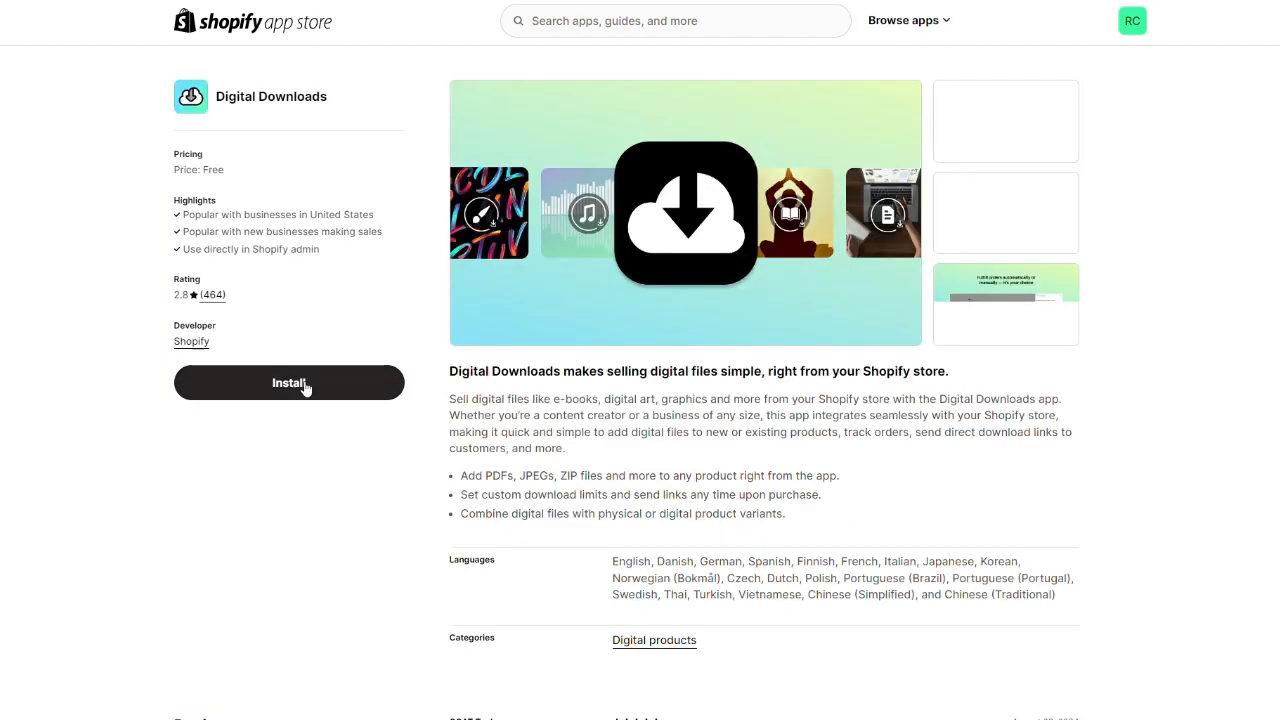
left_click(301, 384)
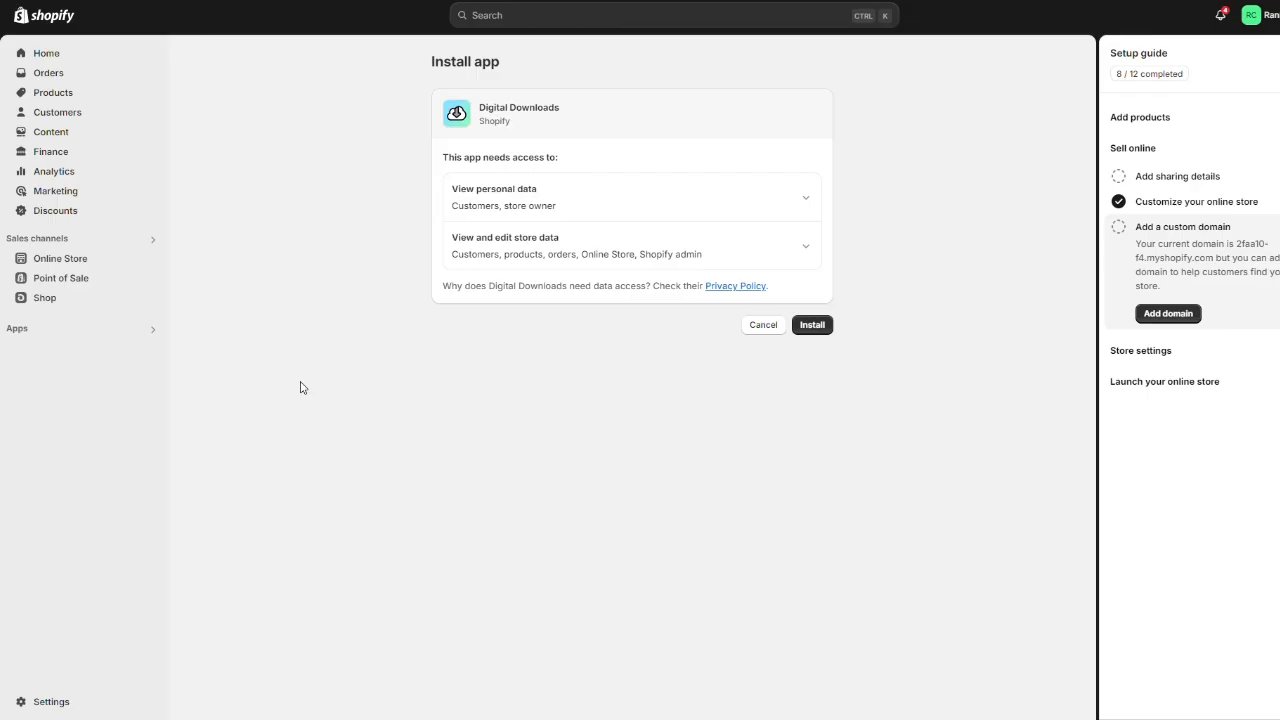
left_click(818, 330)
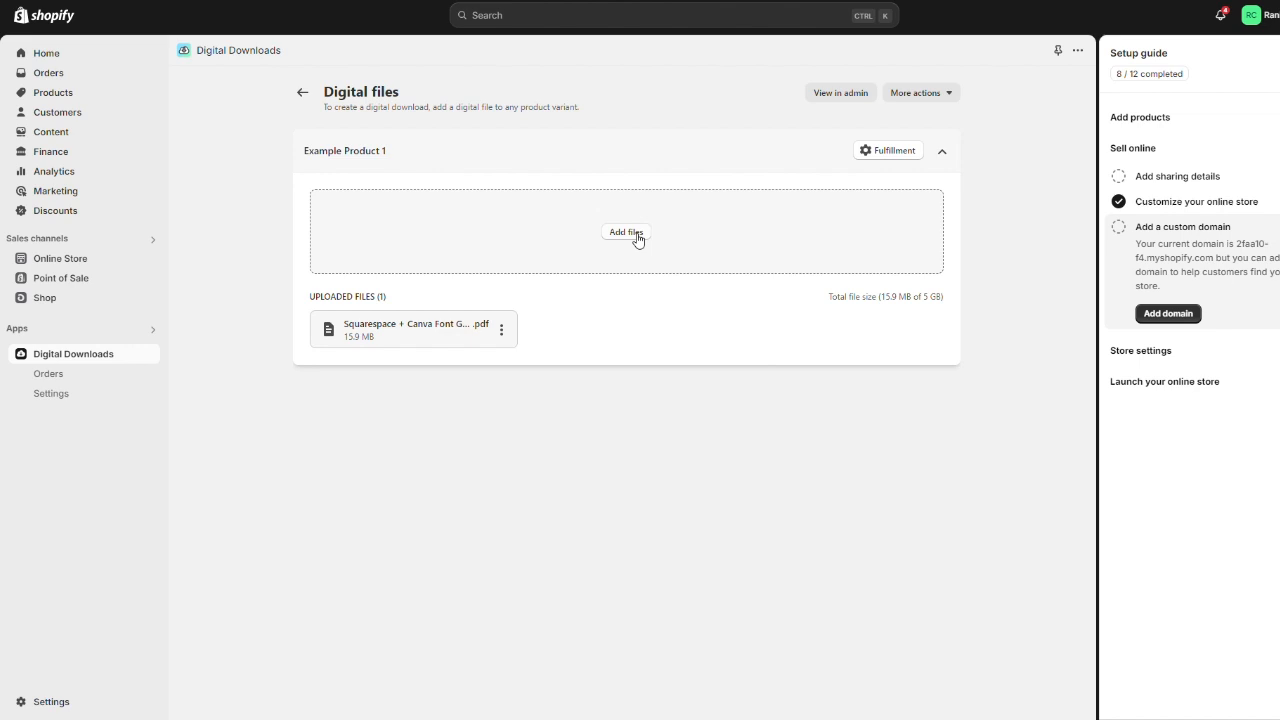
Step: Check the fulfillment type and download limit settings for Example Product 1's digital files
left_click(55, 93)
left_click(893, 151)
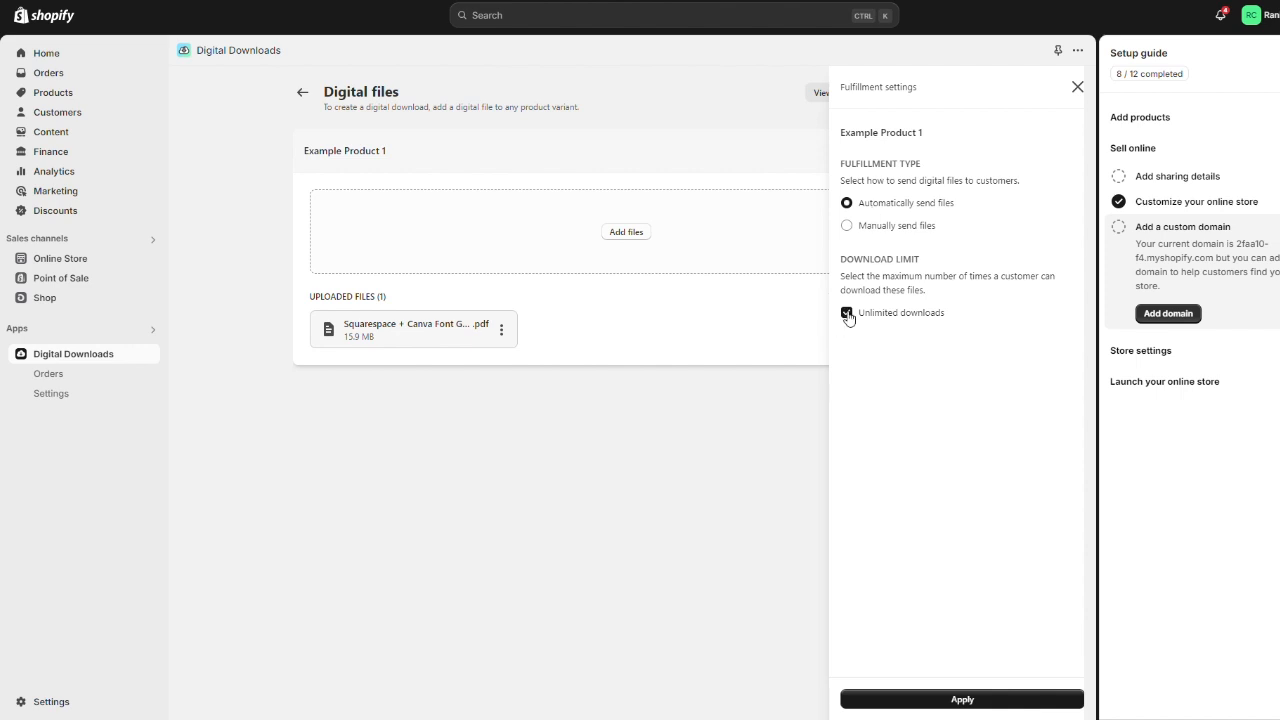
left_click(763, 620)
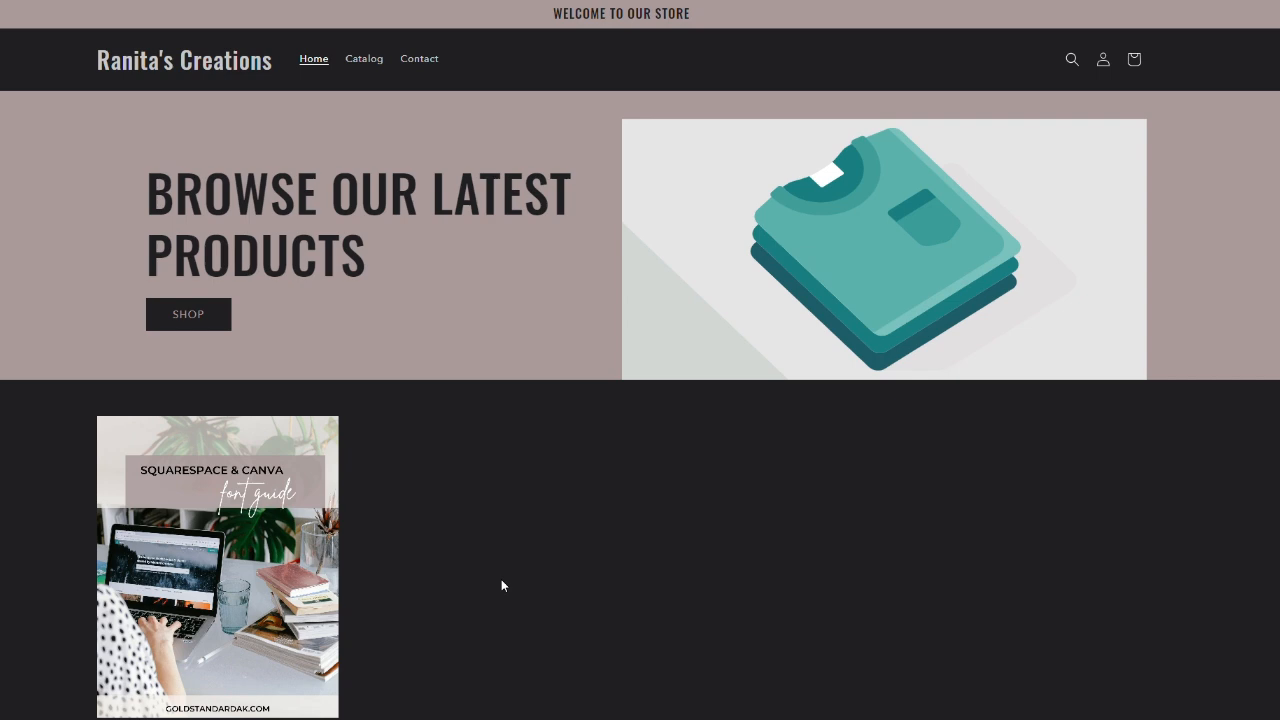
Step: Add Example Product 1 to the cart from the storefront's home page and set its quantity to 1
scroll(501, 585, "down", 1)
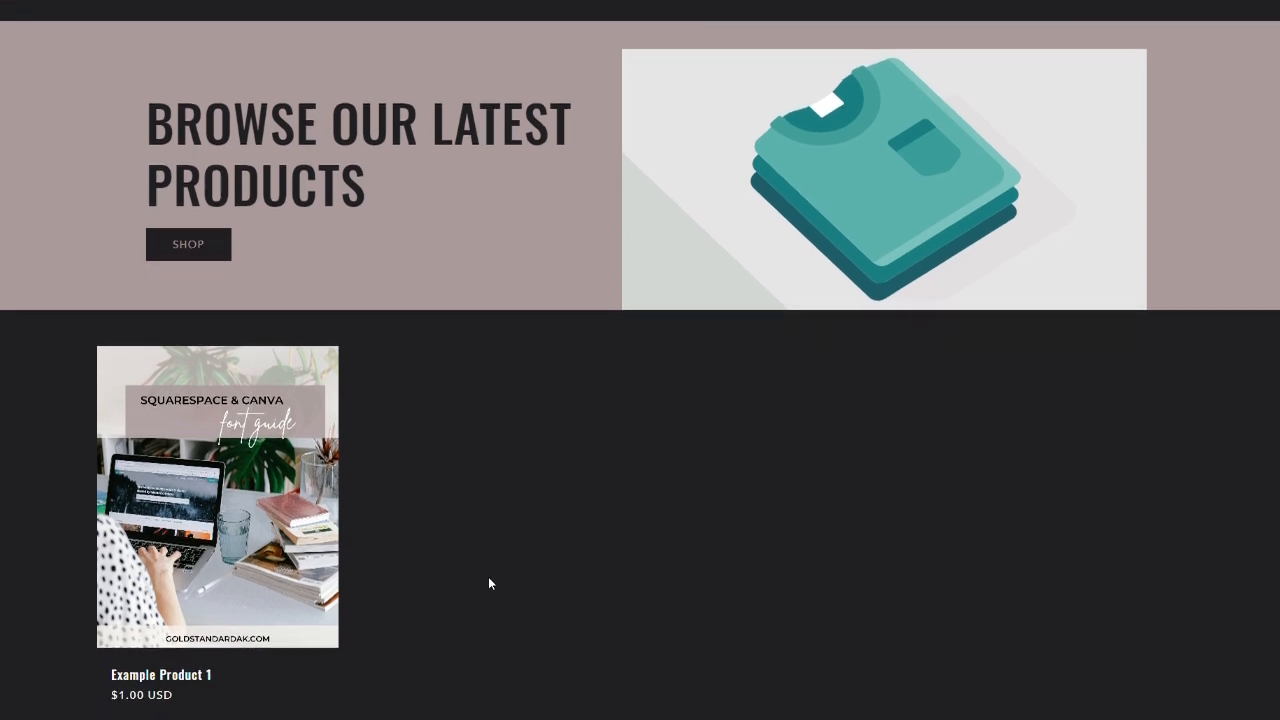
left_click(291, 568)
left_click(882, 323)
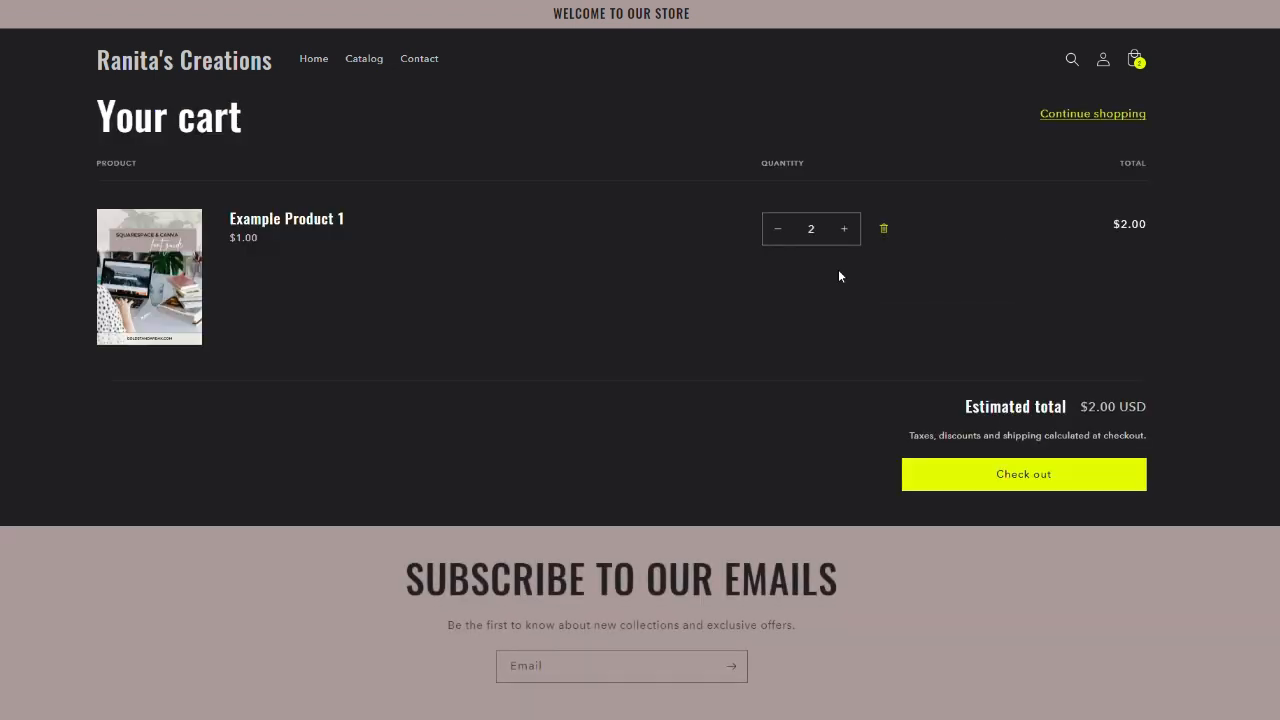
left_click(778, 236)
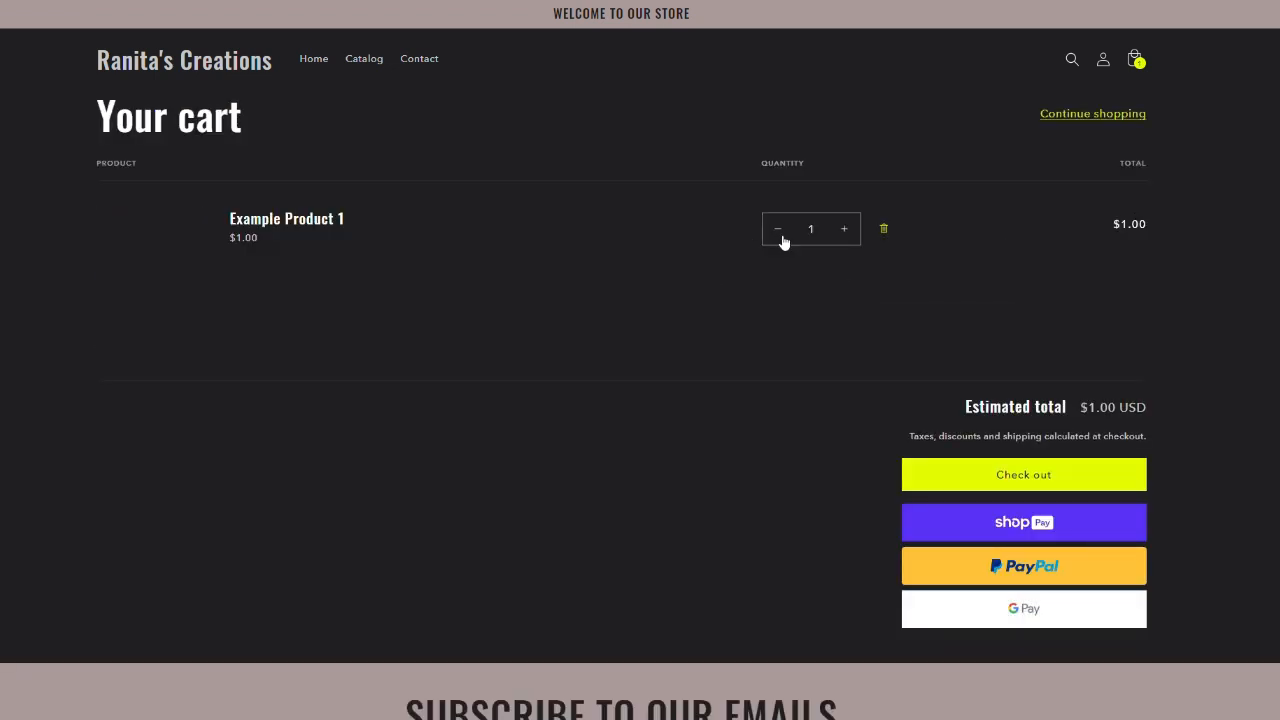
Step: Check out and pay for the order, and review the order confirmation e-mail in the mailbox
left_click(1006, 486)
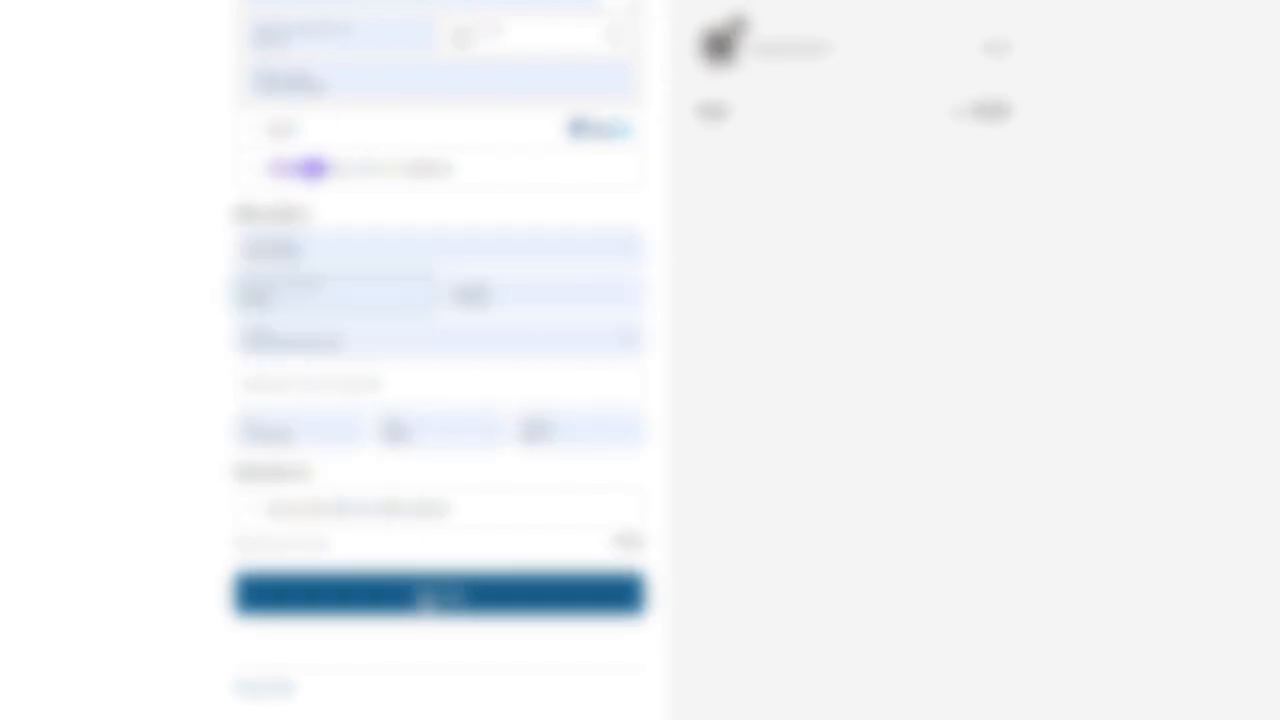
left_click(428, 599)
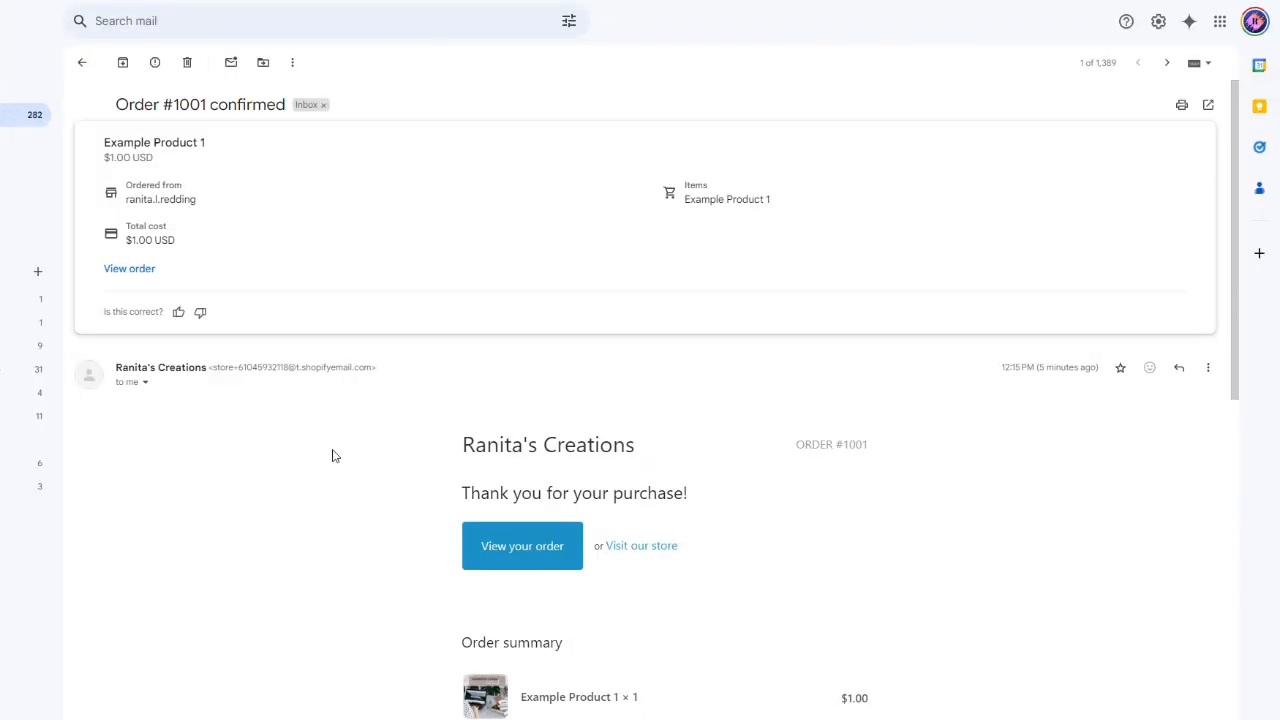
scroll(335, 456, "down", 4)
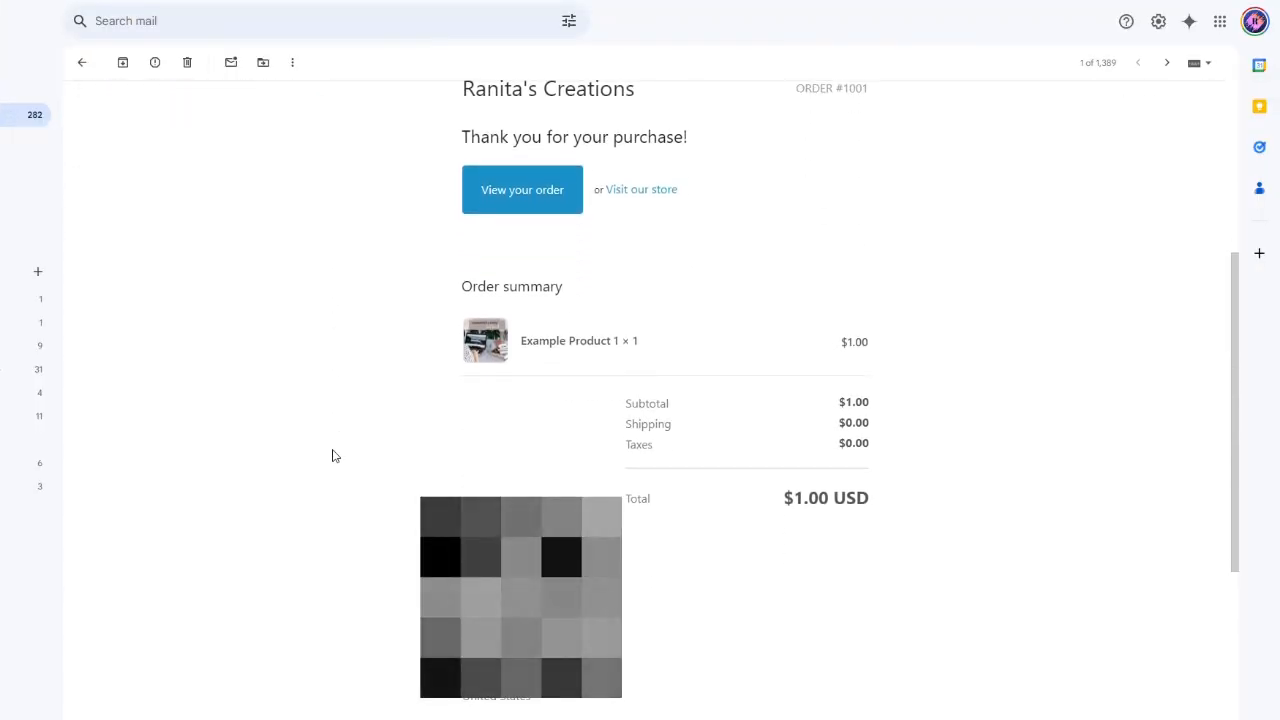